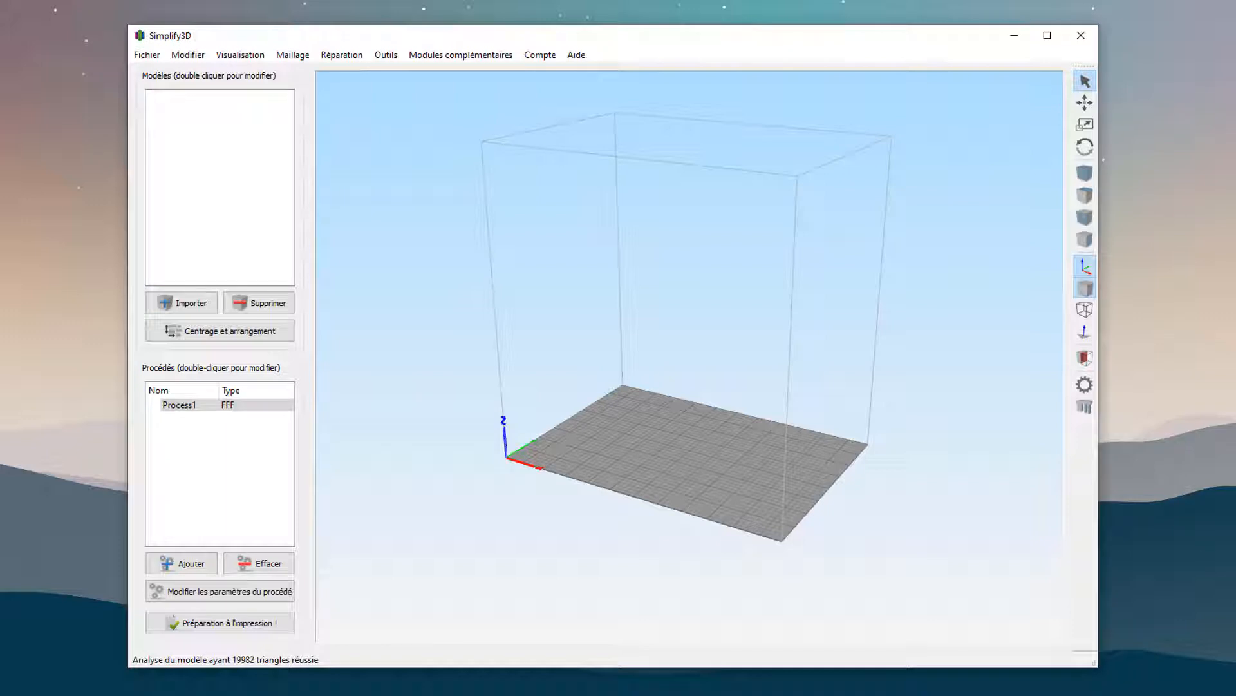
Import the Support Capteur model onto the build plate.
{"action": "left_click_drag", "start_coordinate": [1233, 271], "coordinate": [694, 409]}
{"action": "scroll", "coordinate": [670, 506], "scroll_direction": "up", "scroll_amount": 5}
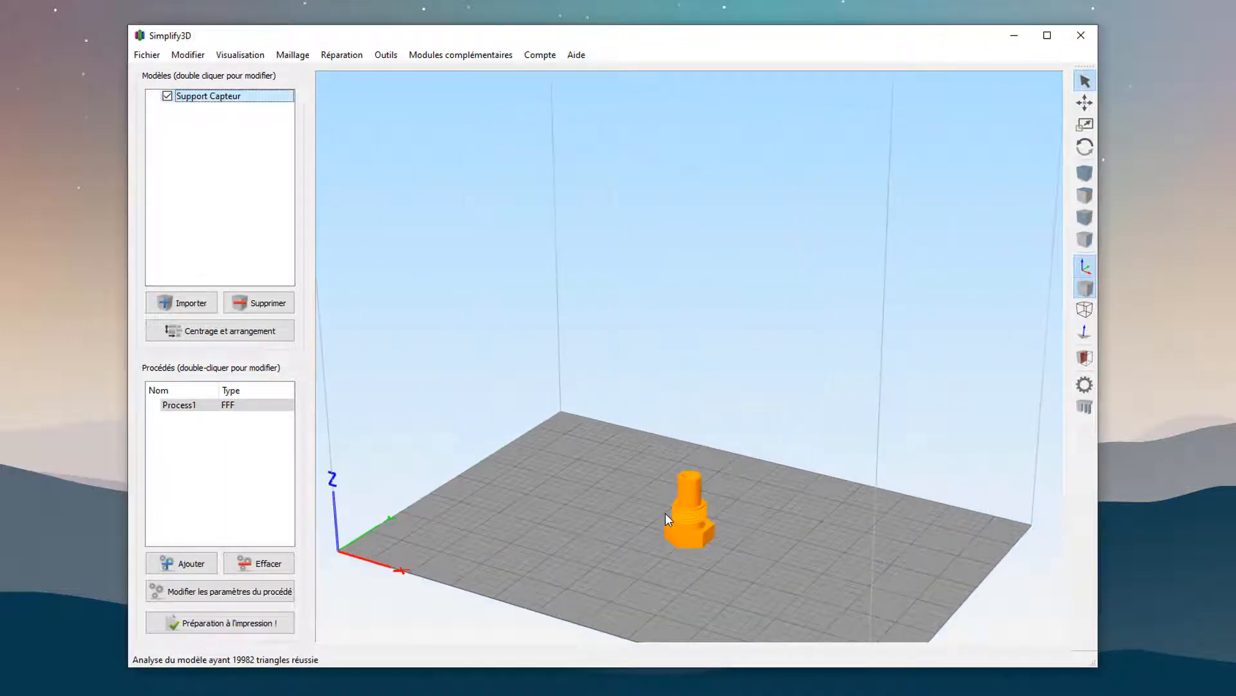
{"action": "left_click_drag", "start_coordinate": [678, 528], "coordinate": [799, 406]}
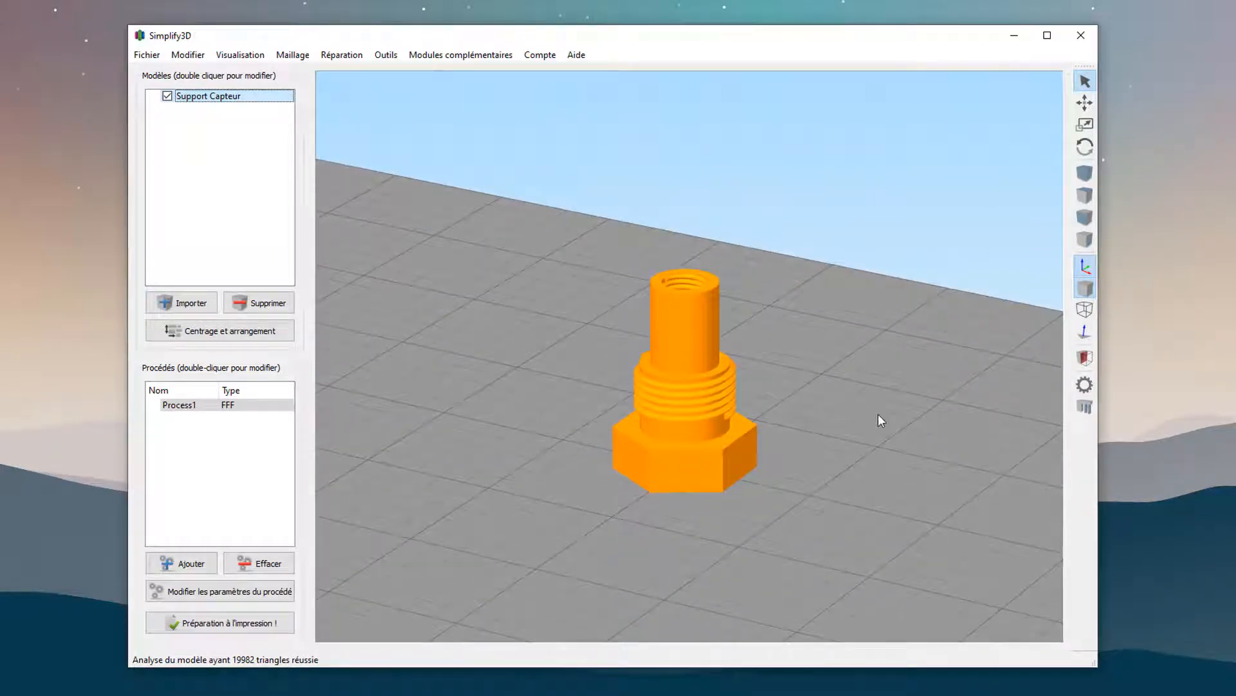
Review the FFF settings of Process1 and look over the threaded Support Capteur model.
{"action": "double_click", "coordinate": [238, 407]}
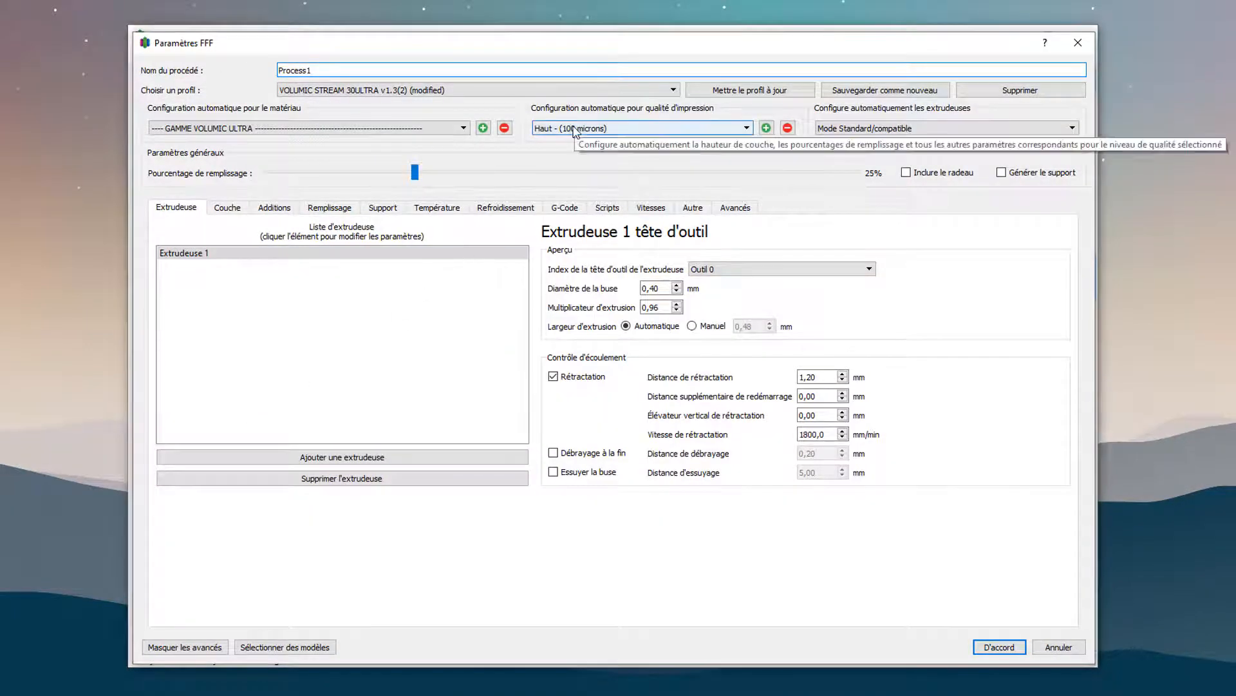
{"action": "left_click", "coordinate": [998, 646]}
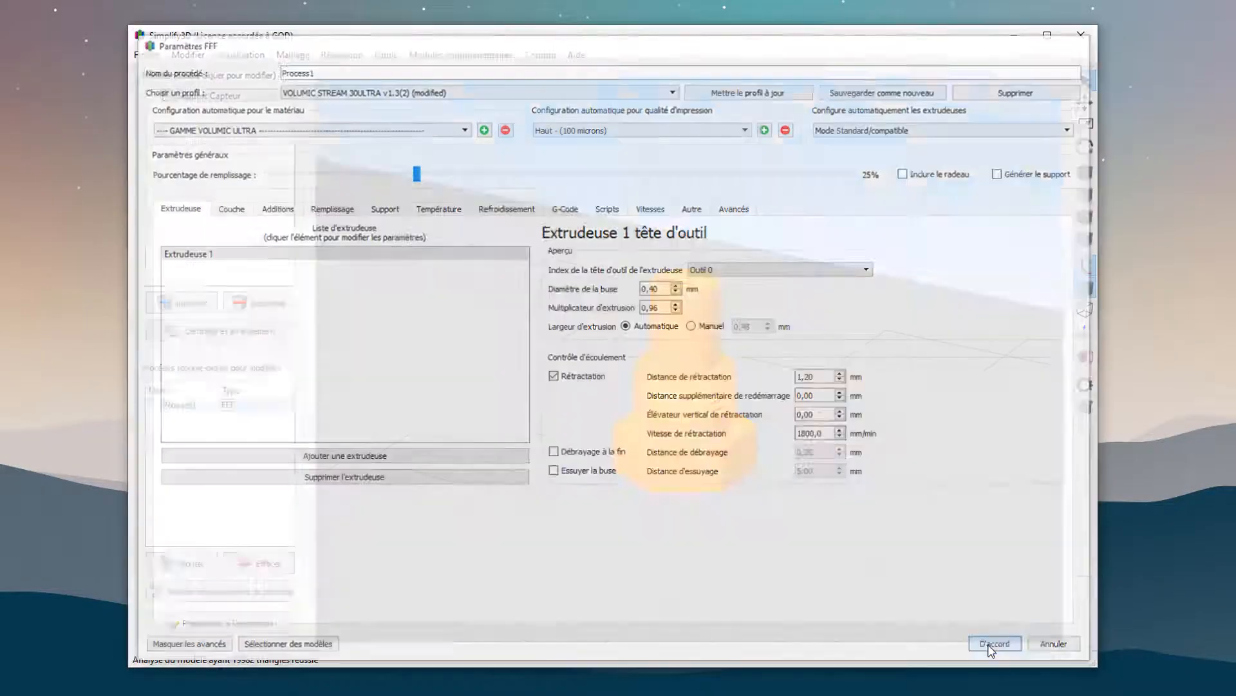
{"action": "left_click_drag", "start_coordinate": [728, 315], "coordinate": [727, 428]}
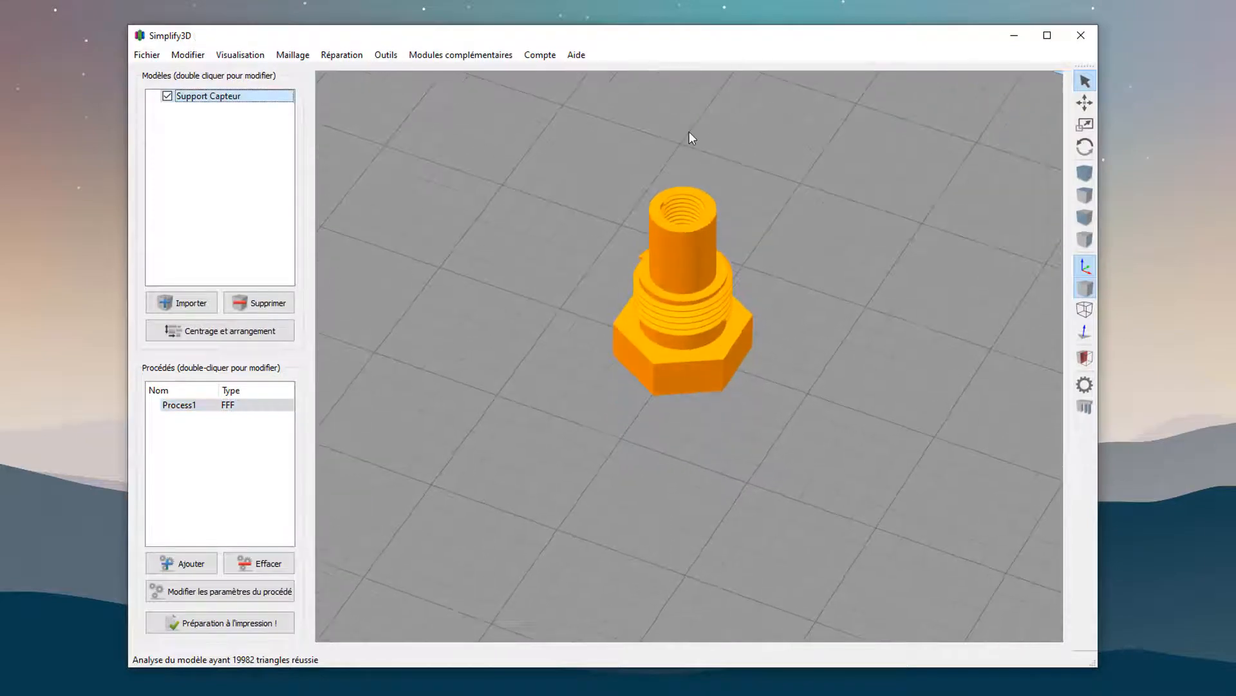
{"action": "scroll", "coordinate": [690, 149], "scroll_direction": "up", "scroll_amount": 5}
{"action": "middle_click_drag", "start_coordinate": [690, 149], "coordinate": [678, 476]}
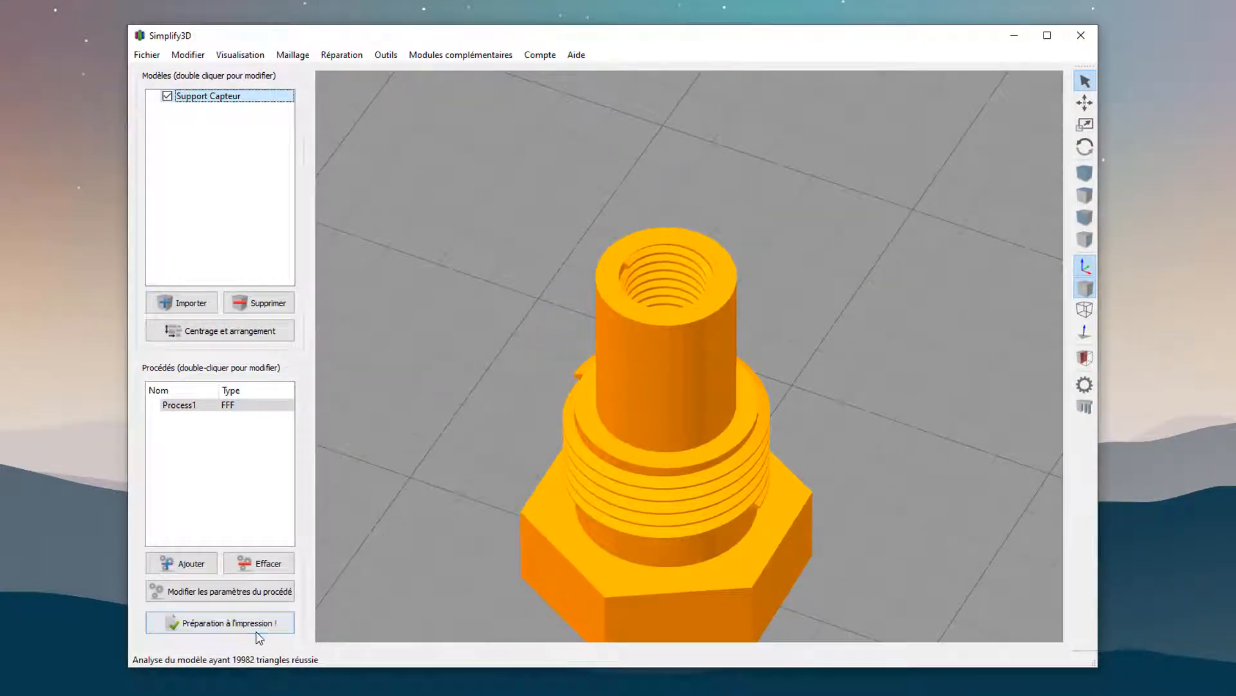
Set the process's infill to 35% and its material to ABS Ultra (Volumic).
{"action": "left_click", "coordinate": [235, 591]}
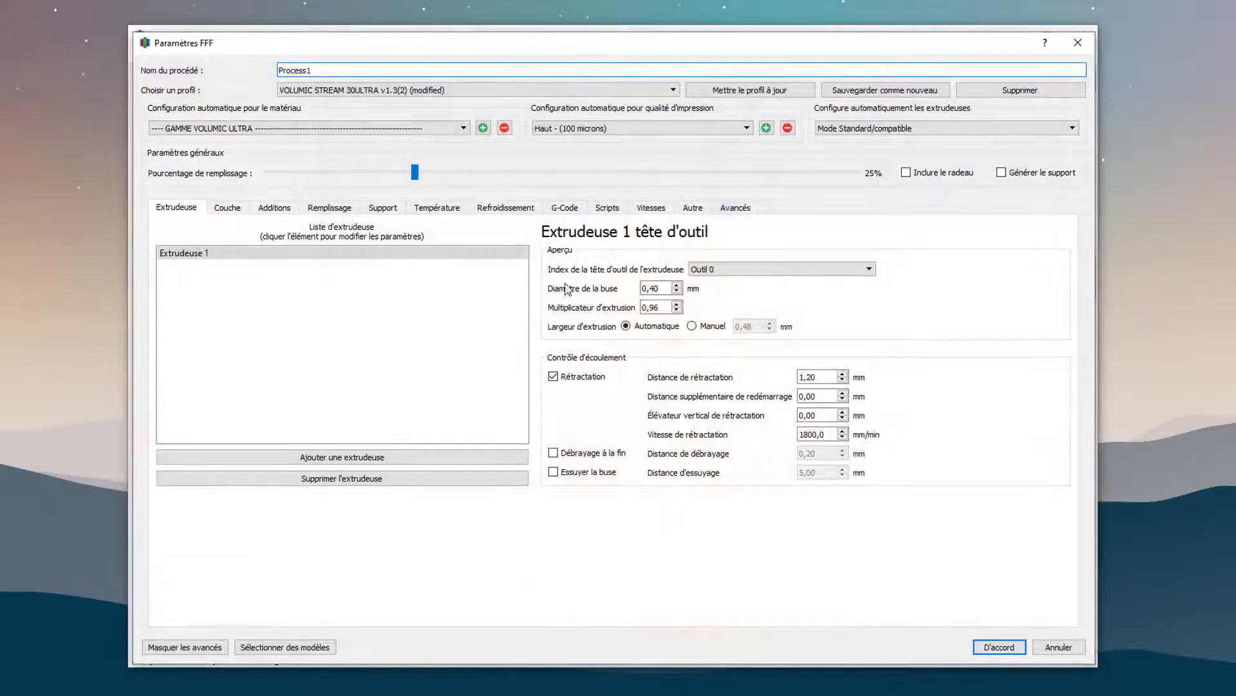
{"action": "left_click", "coordinate": [492, 172]}
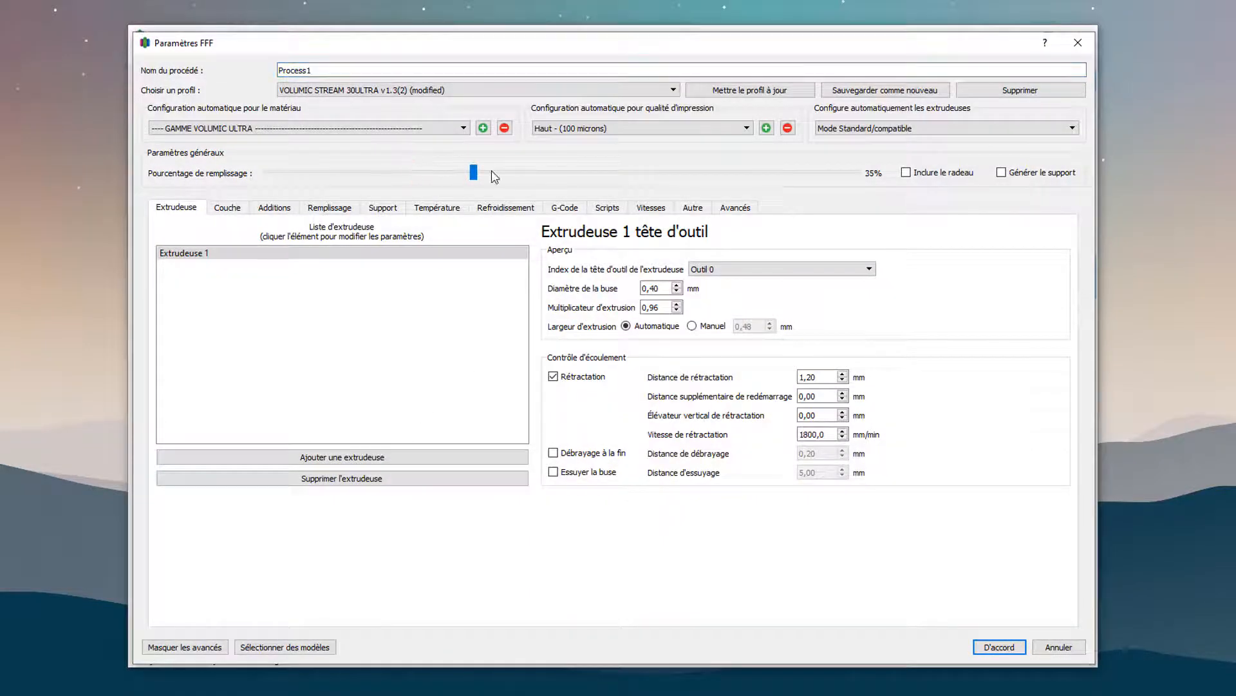
{"action": "left_click", "coordinate": [431, 128]}
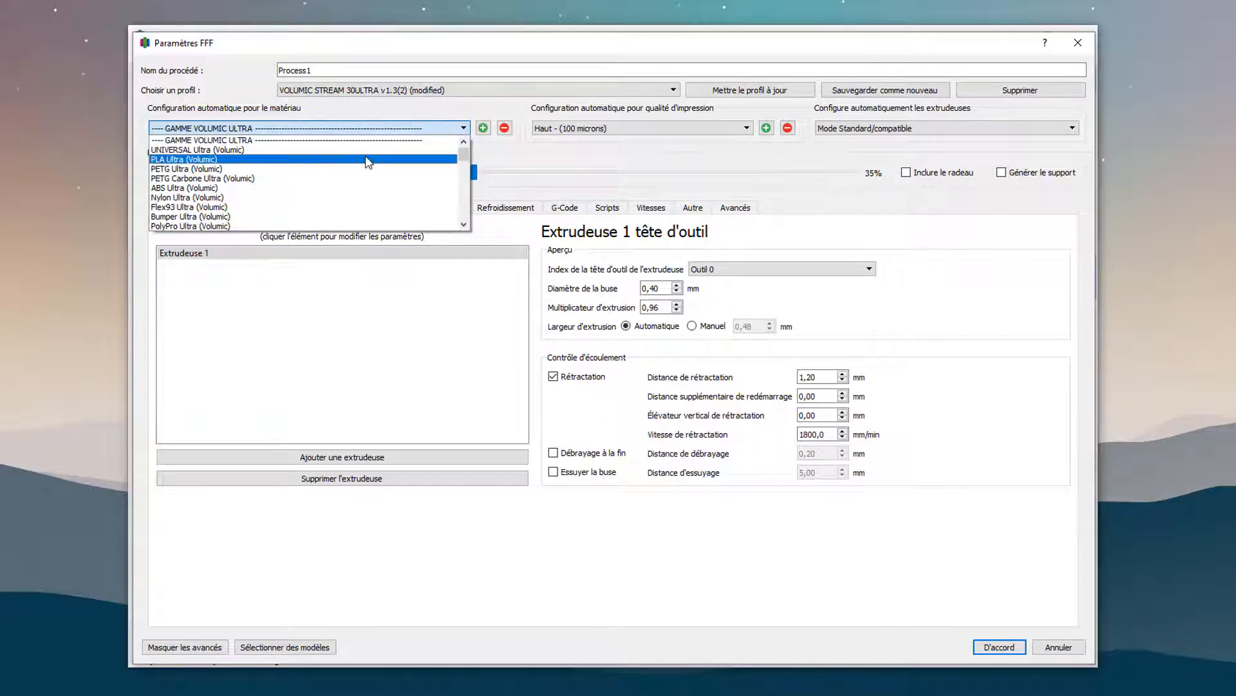
{"action": "left_click", "coordinate": [280, 188]}
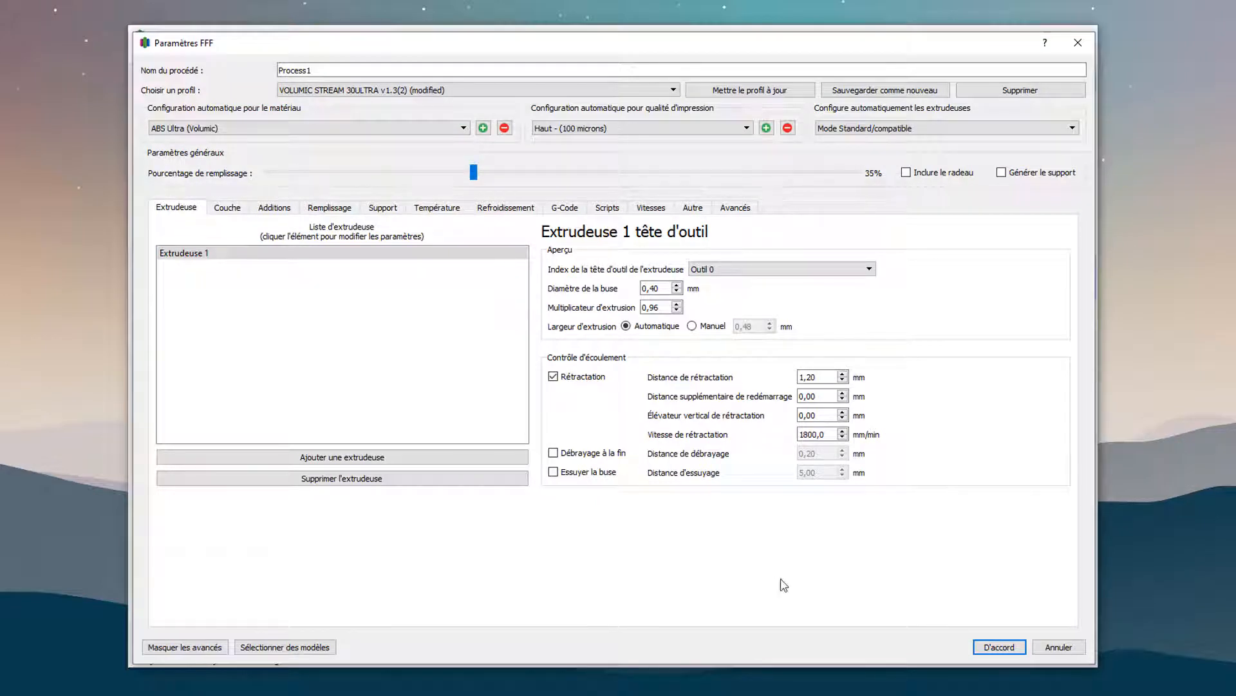
{"action": "left_click", "coordinate": [999, 647]}
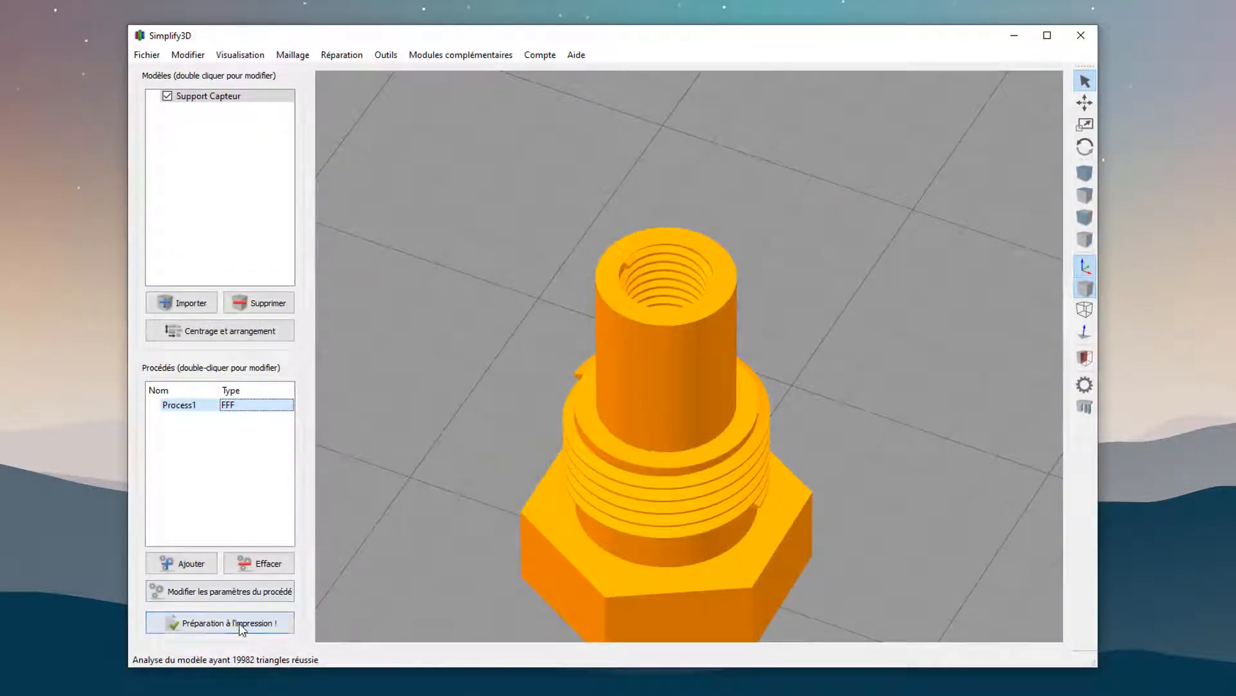
Prepare the print and examine the preview's toolpaths on the hexagonal base, threads and upper tube, then leave the preview.
{"action": "left_click", "coordinate": [243, 625]}
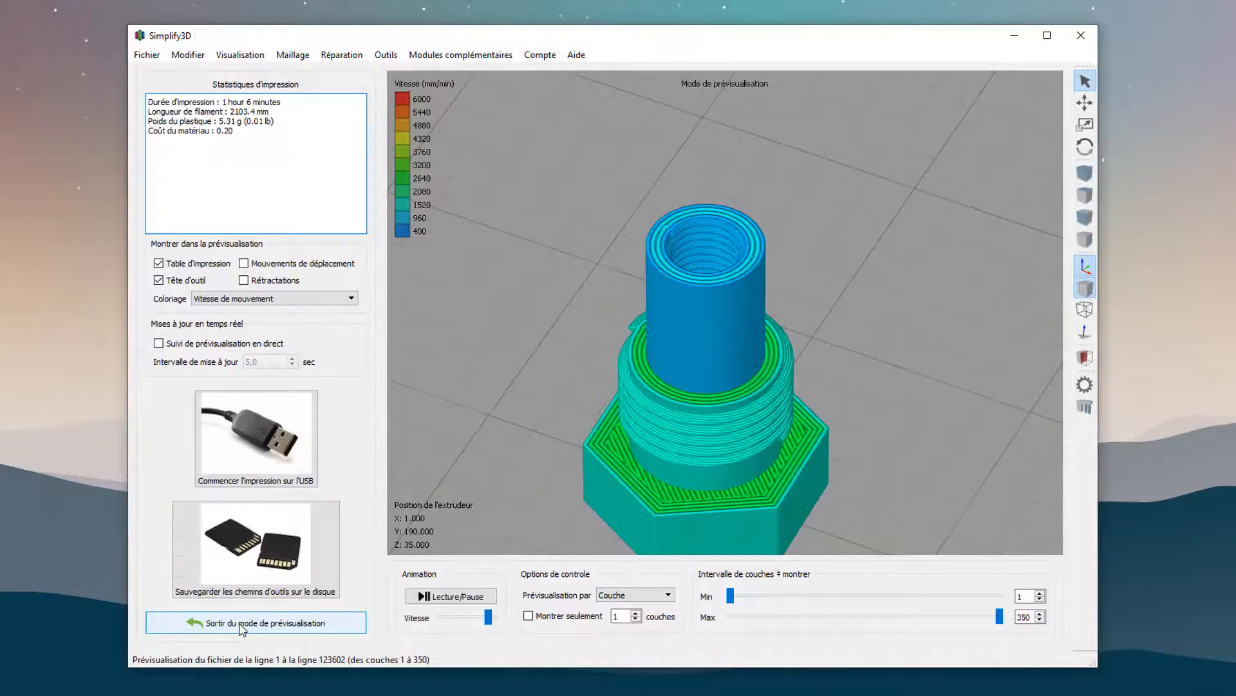
{"action": "middle_click_drag", "start_coordinate": [783, 470], "coordinate": [769, 367]}
{"action": "left_click_drag", "start_coordinate": [741, 418], "coordinate": [767, 336]}
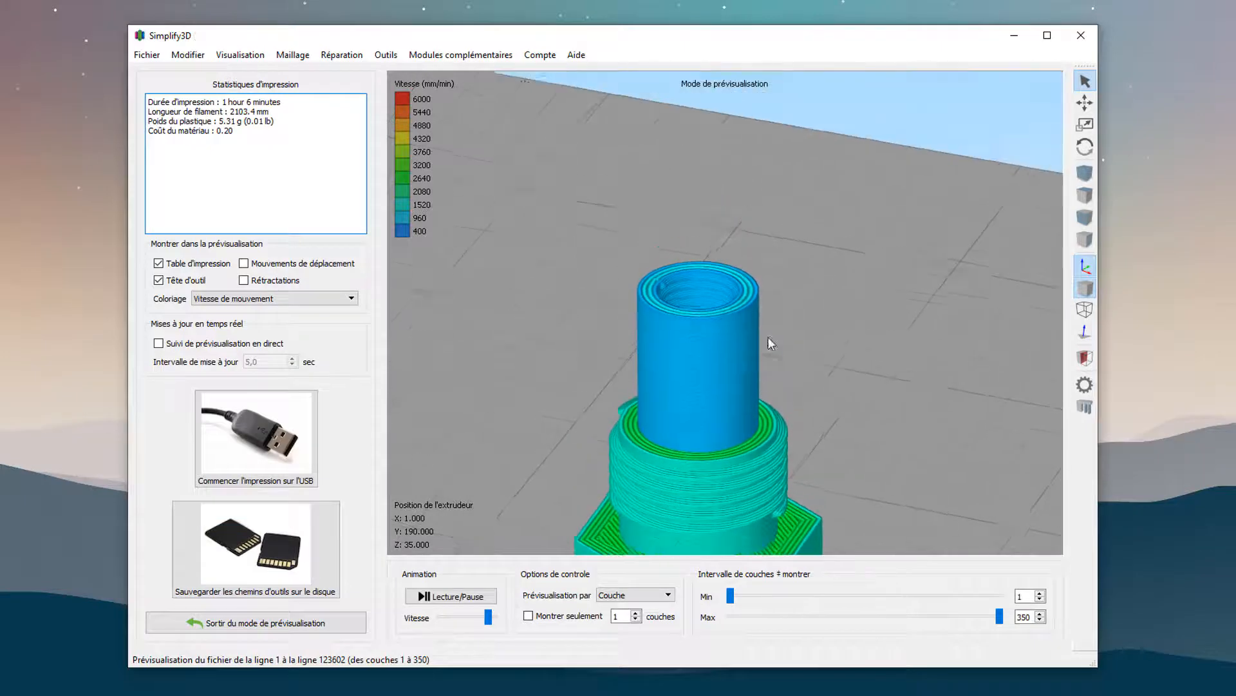
{"action": "scroll", "coordinate": [809, 403], "scroll_direction": "down", "scroll_amount": 5}
{"action": "left_click_drag", "start_coordinate": [810, 402], "coordinate": [743, 478]}
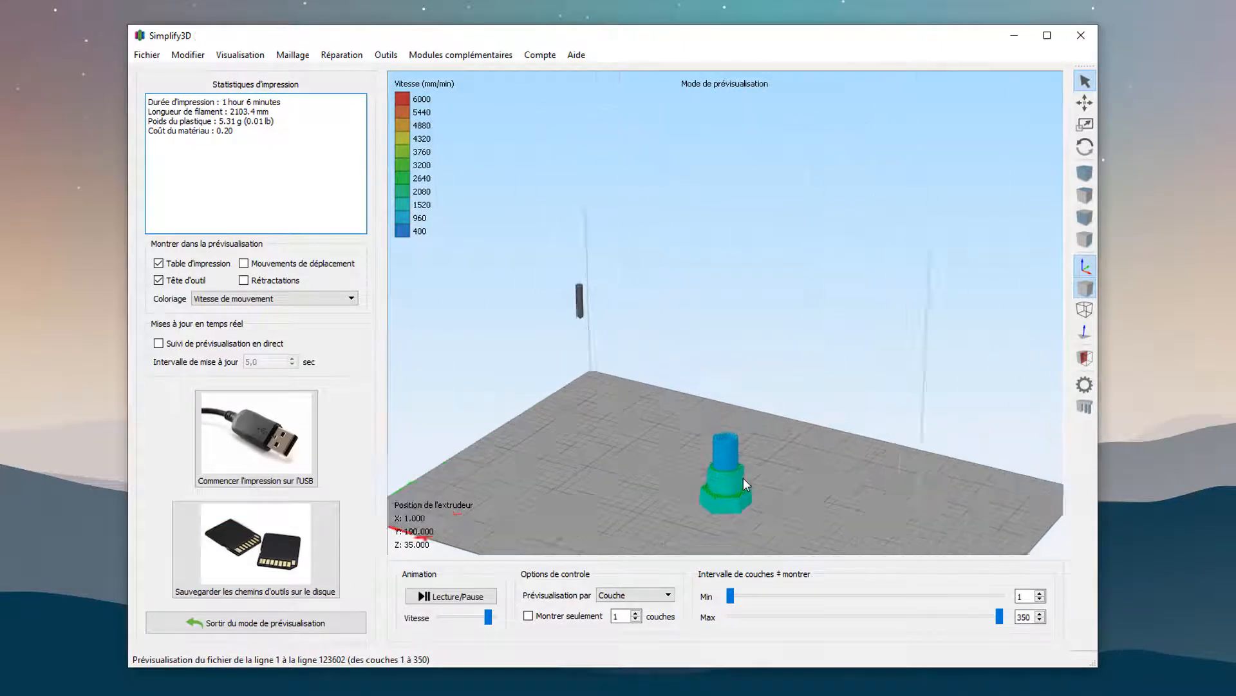
{"action": "scroll", "coordinate": [743, 480], "scroll_direction": "up", "scroll_amount": 5}
{"action": "middle_click_drag", "start_coordinate": [743, 483], "coordinate": [652, 183]}
{"action": "left_click_drag", "start_coordinate": [651, 183], "coordinate": [726, 468]}
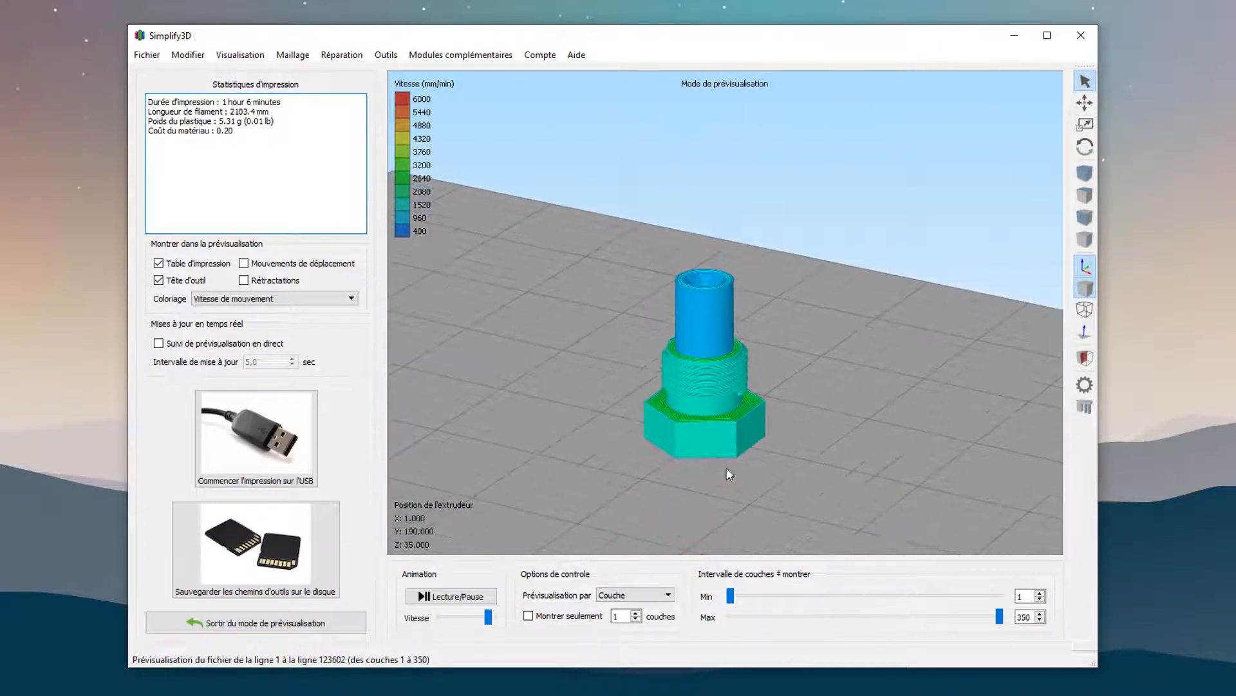
{"action": "scroll", "coordinate": [727, 467], "scroll_direction": "up", "scroll_amount": 5}
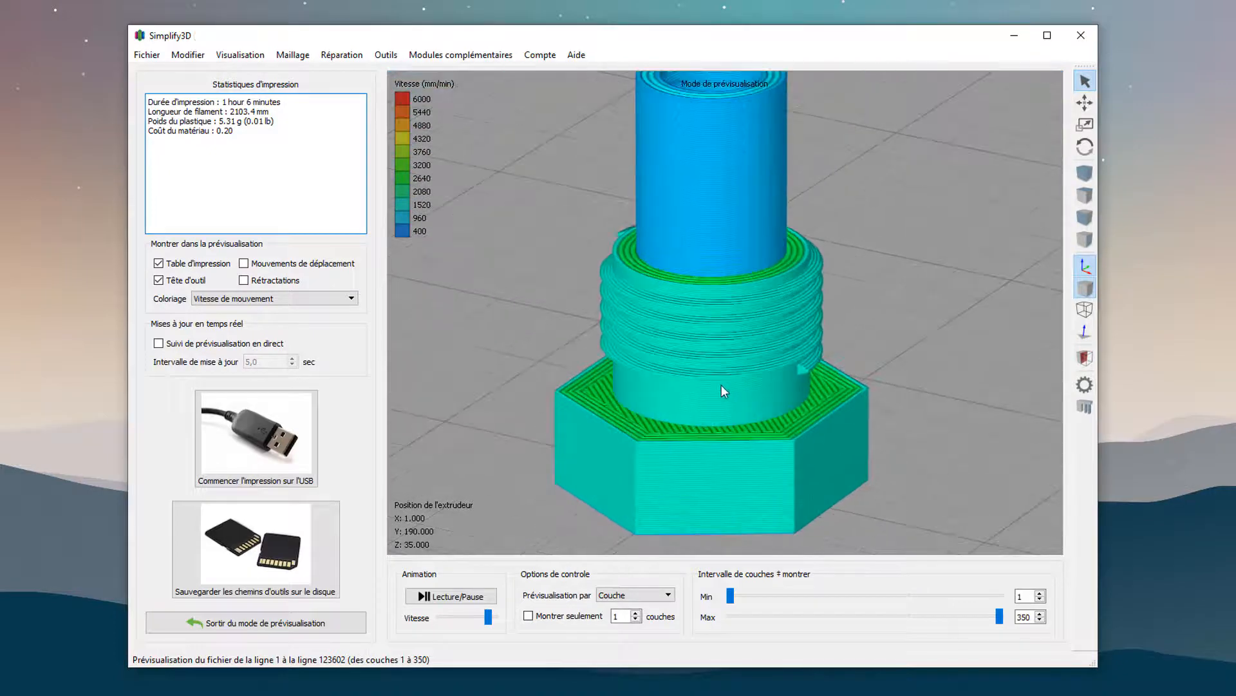
{"action": "middle_click_drag", "start_coordinate": [722, 385], "coordinate": [729, 336]}
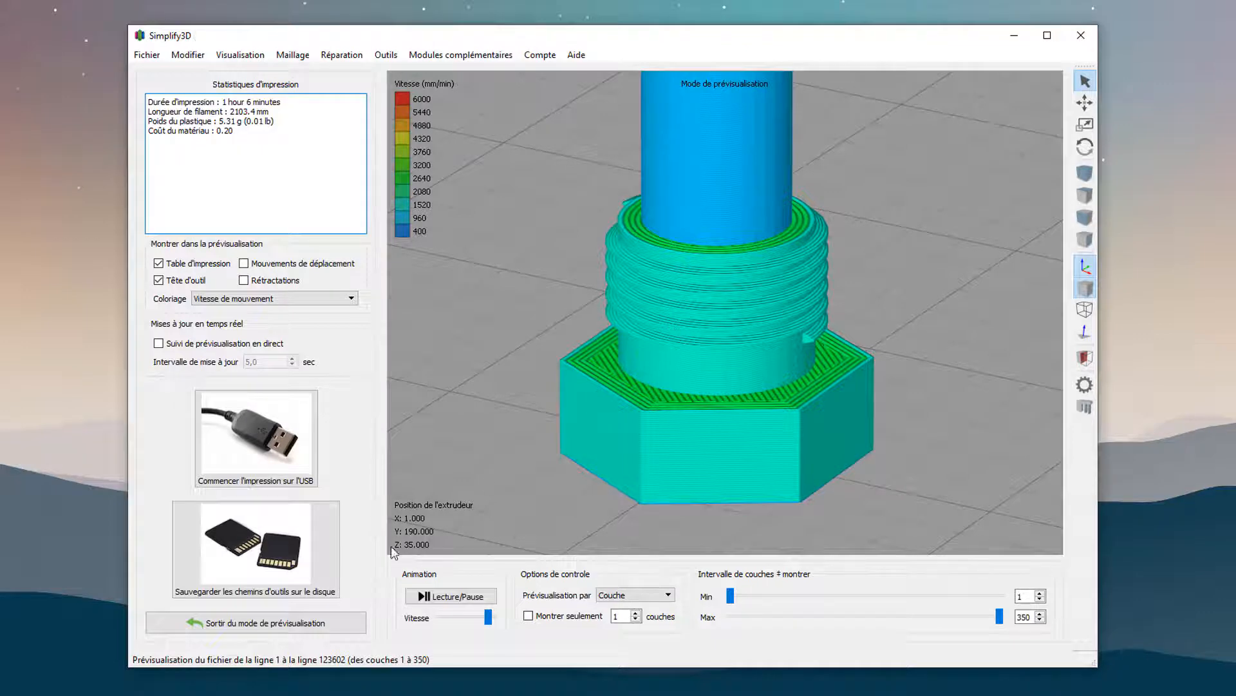
{"action": "left_click", "coordinate": [256, 622]}
Enable a cross-section view of the model along the Z axis and cut it at 8,5 mm, above the hexagonal base.
{"action": "scroll", "coordinate": [634, 370], "scroll_direction": "down", "scroll_amount": 2}
{"action": "scroll", "coordinate": [803, 271], "scroll_direction": "up", "scroll_amount": 2}
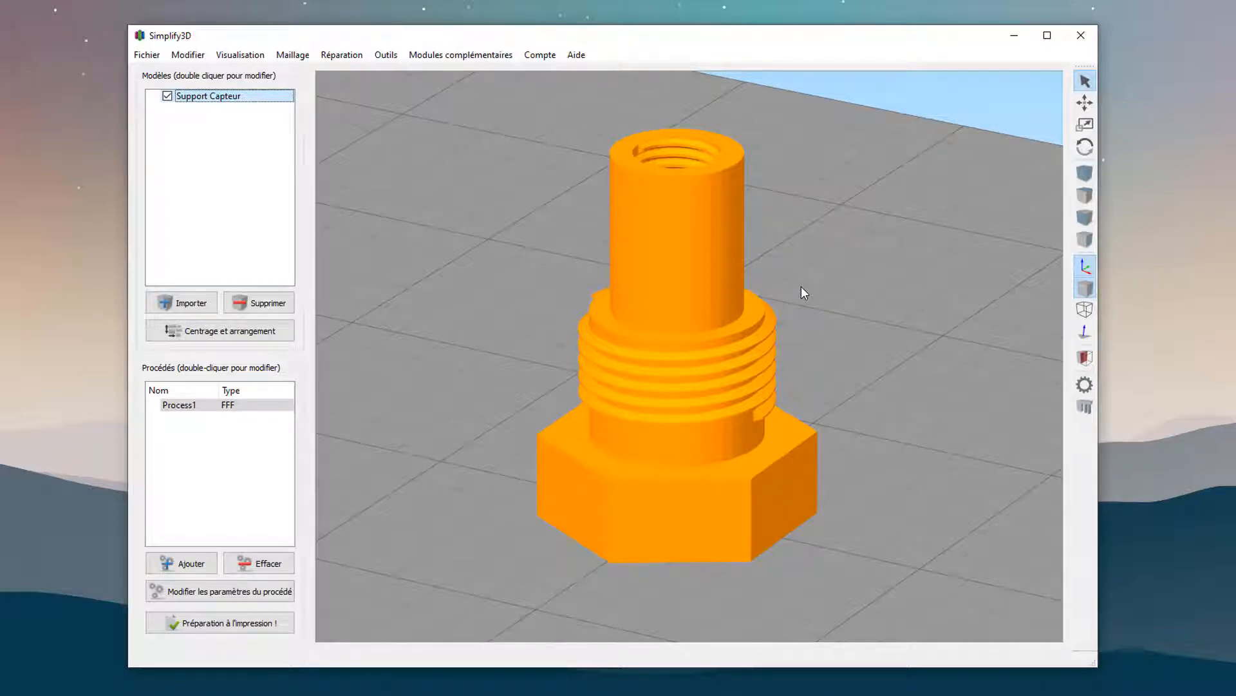
{"action": "left_click", "coordinate": [1086, 359]}
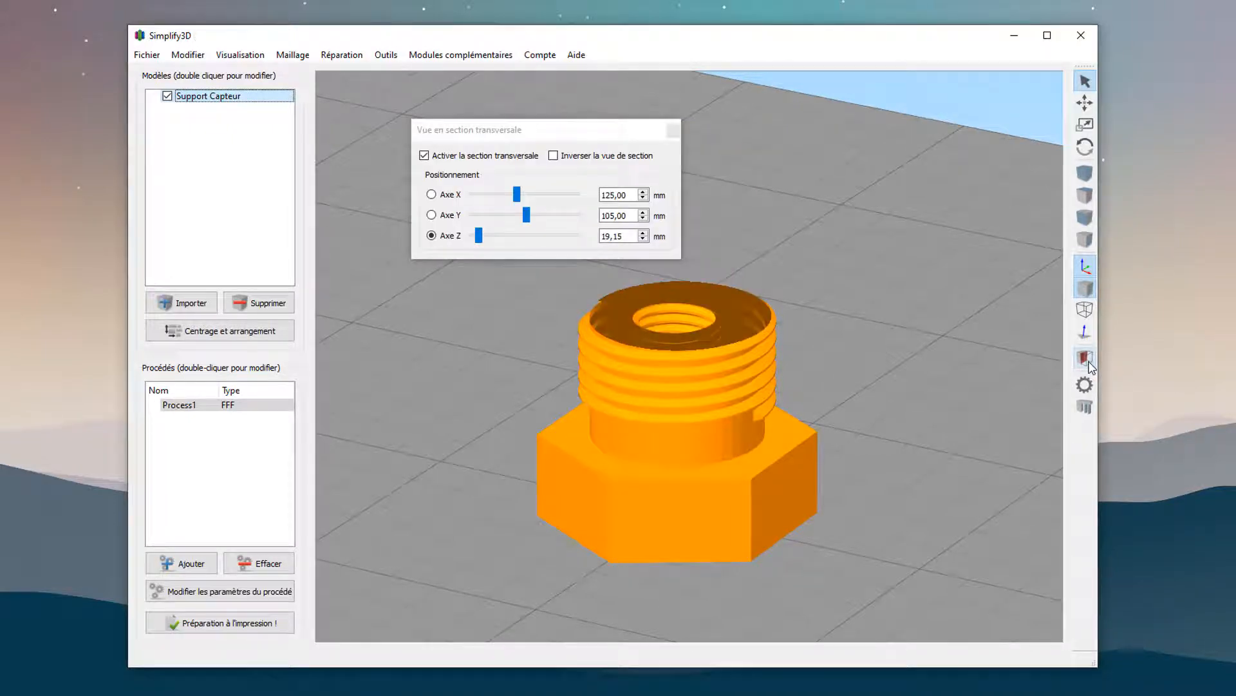
{"action": "left_click_drag", "start_coordinate": [478, 236], "coordinate": [482, 248]}
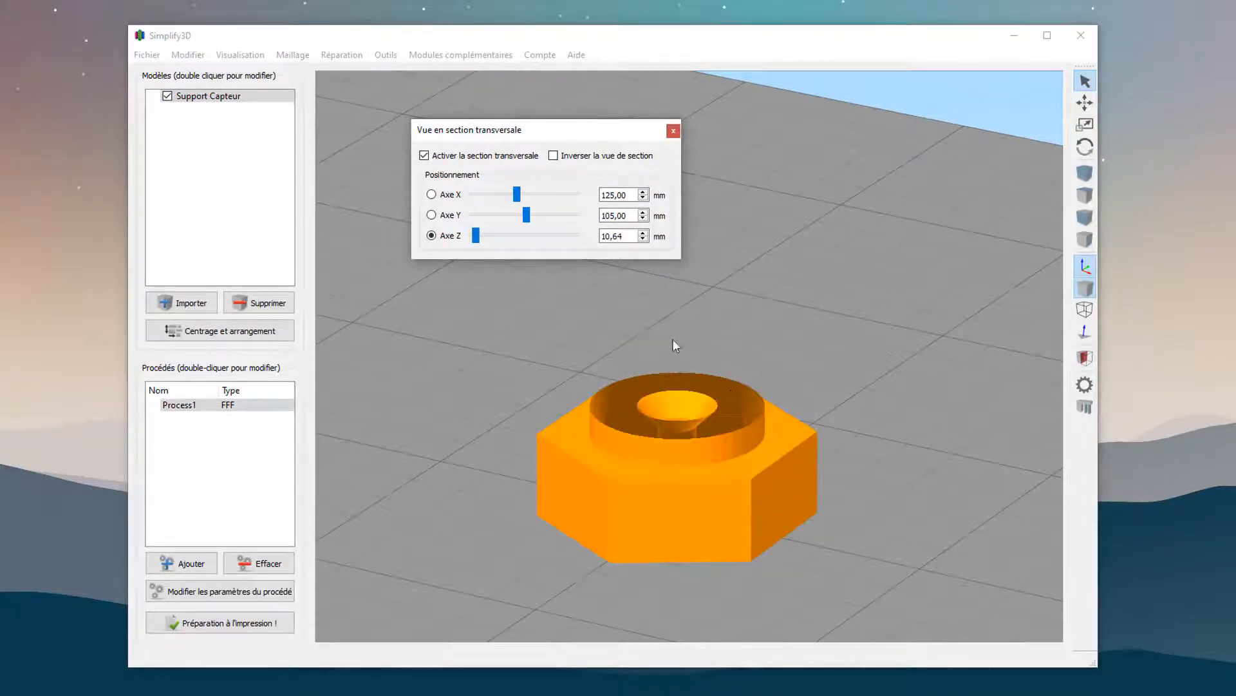
{"action": "left_click_drag", "start_coordinate": [628, 237], "coordinate": [579, 237]}
{"action": "type", "text": "3,5"}
{"action": "key", "text": "Return"}
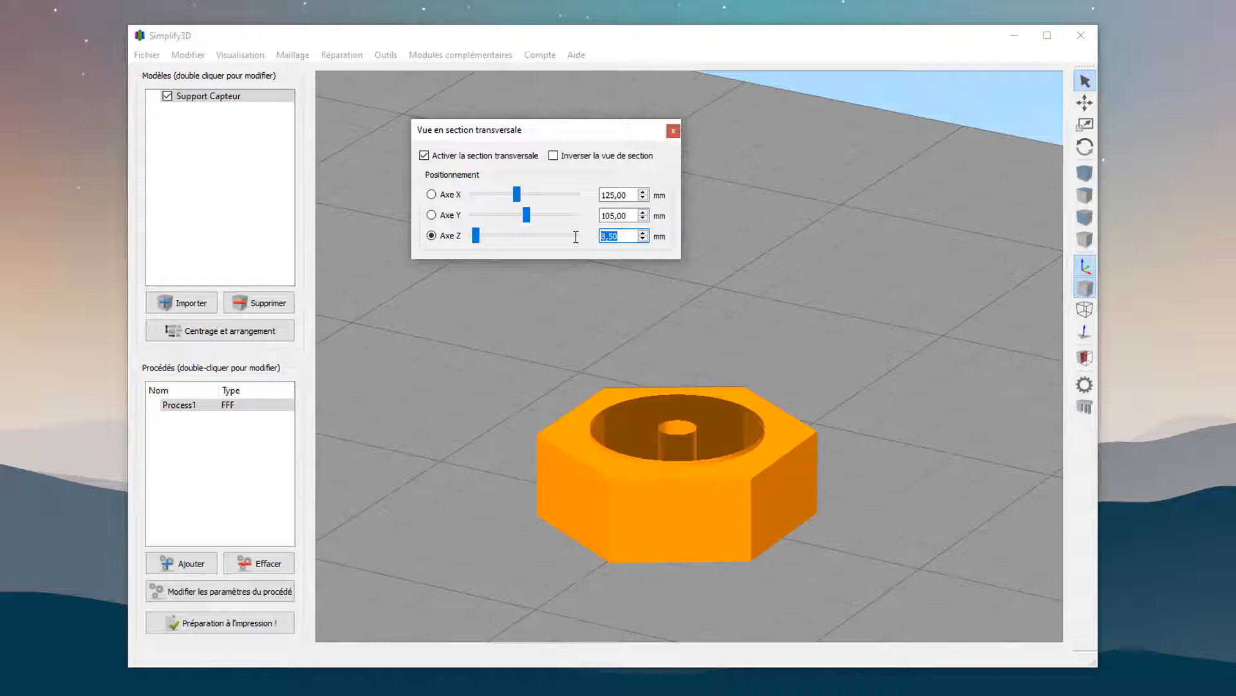
Move the Z cross-section to 20,5 mm, above the outer thread, and close the section view.
{"action": "left_click", "coordinate": [479, 236]}
{"action": "left_click_drag", "start_coordinate": [479, 237], "coordinate": [482, 236]}
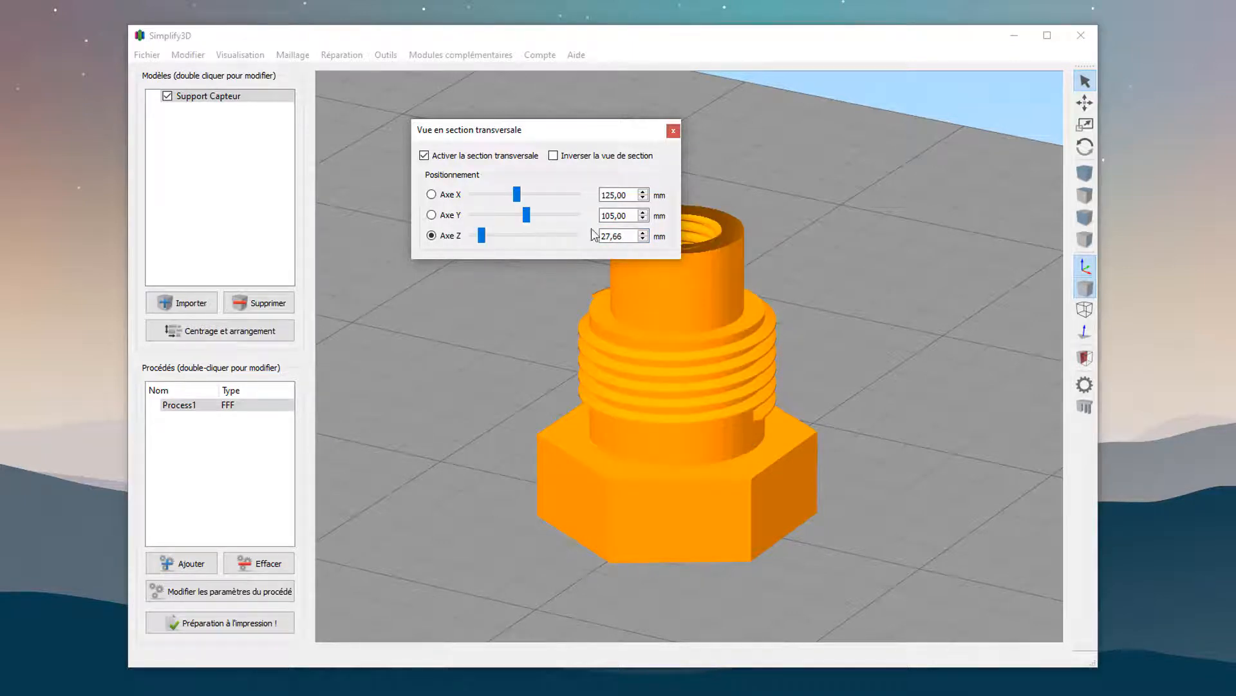
{"action": "double_click", "coordinate": [606, 236]}
{"action": "type", "text": "2"}
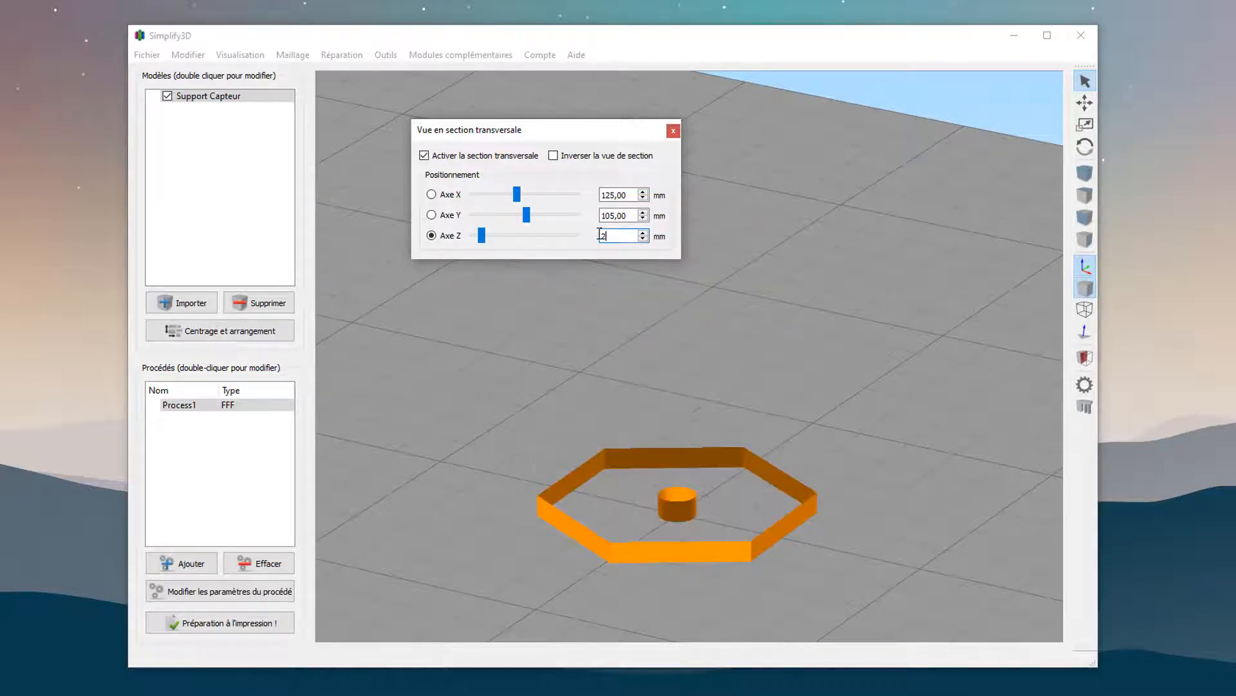
{"action": "type", "text": "0,5"}
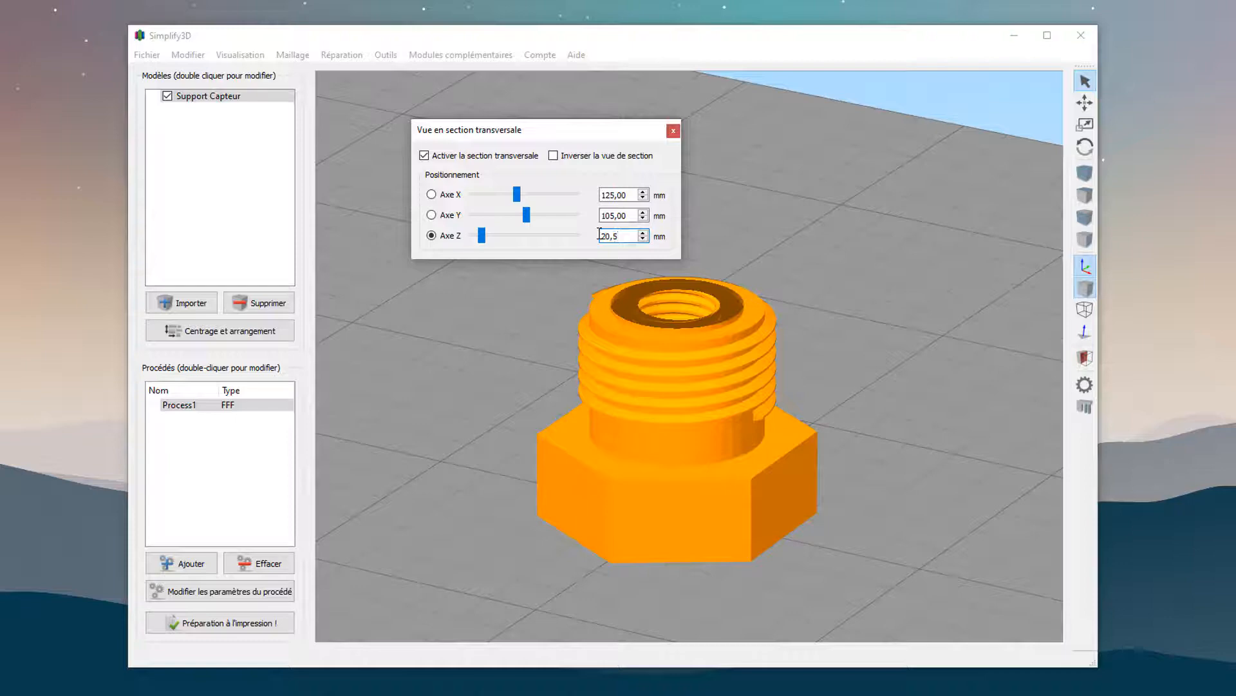
{"action": "left_click_drag", "start_coordinate": [485, 241], "coordinate": [492, 242]}
{"action": "left_click", "coordinate": [673, 131]}
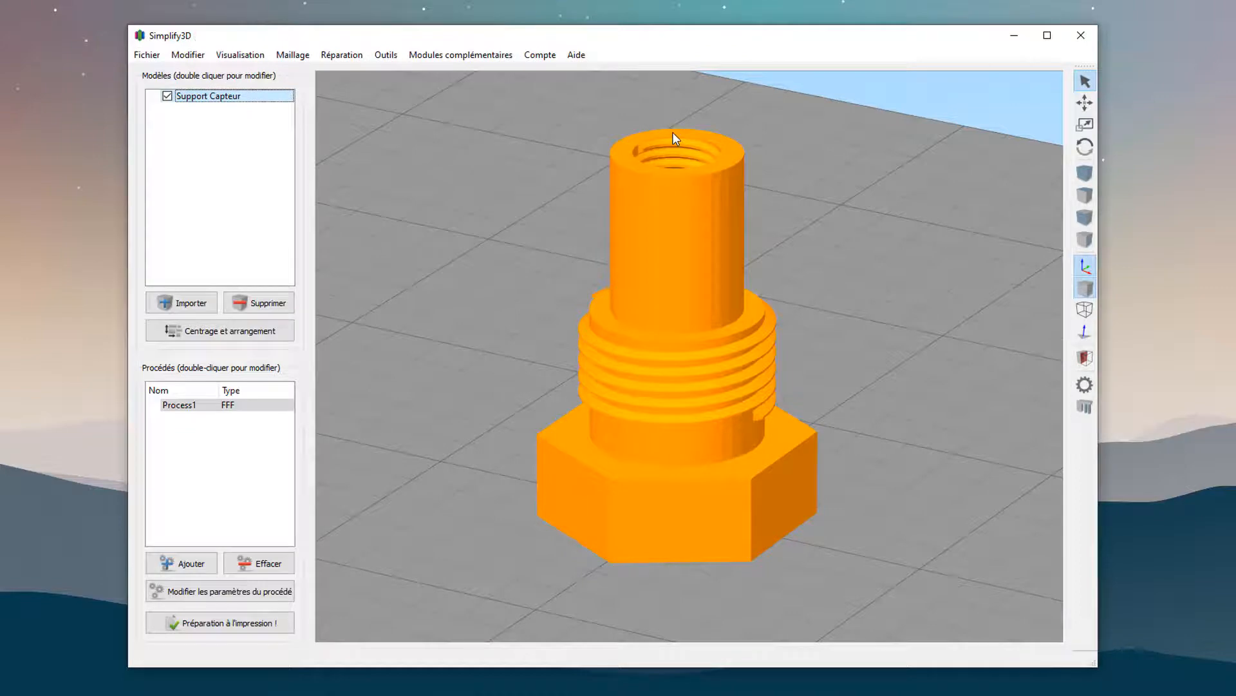
Open the settings of Process1 and rename the process "0 - 8.5".
{"action": "double_click", "coordinate": [268, 406]}
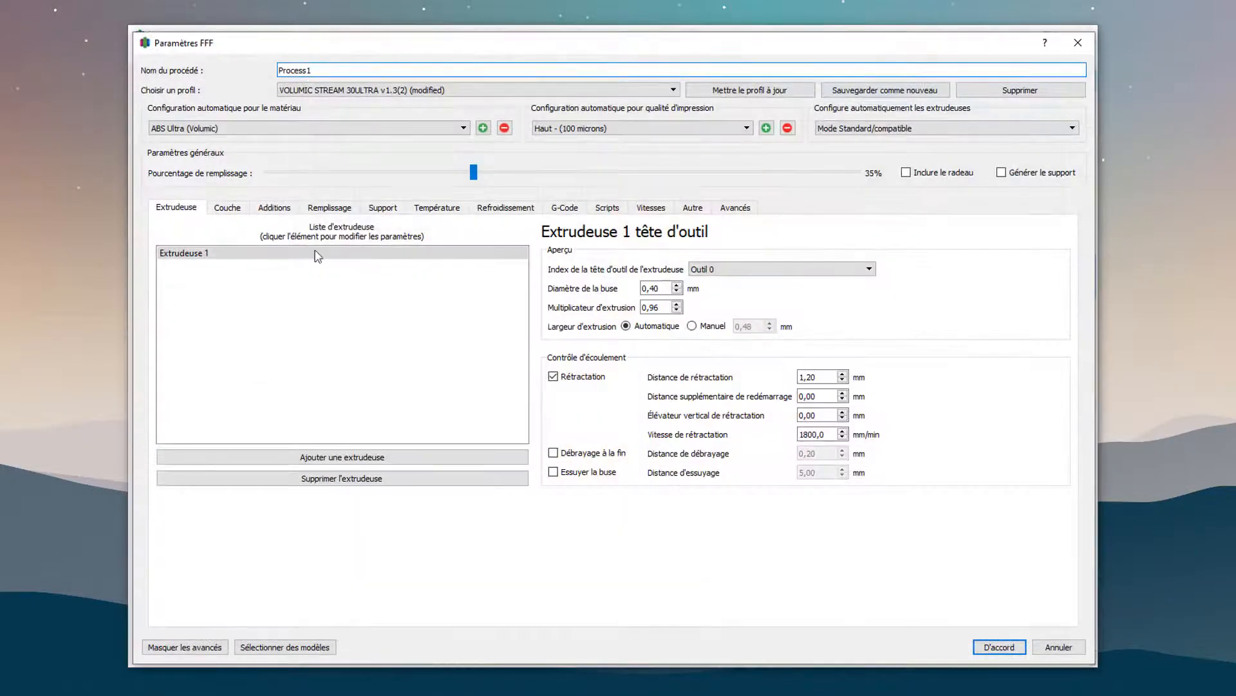
{"action": "double_click", "coordinate": [290, 70]}
{"action": "type", "text": "0 - 8.5"}
Make the "0 - 8.5" process stop printing at a height of 8,5 mm and save its settings.
{"action": "left_click", "coordinate": [738, 213]}
{"action": "left_click", "coordinate": [235, 265]}
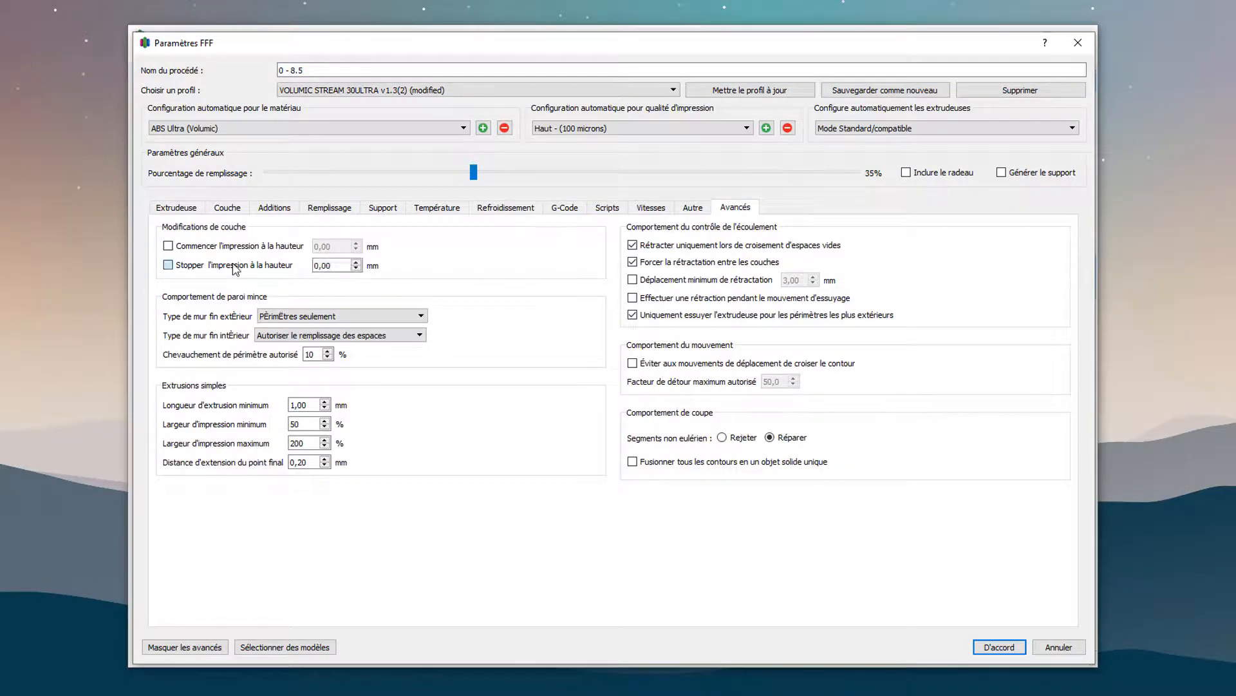
{"action": "left_click_drag", "start_coordinate": [311, 266], "coordinate": [342, 267]}
{"action": "type", "text": "8,5"}
{"action": "left_click", "coordinate": [980, 655]}
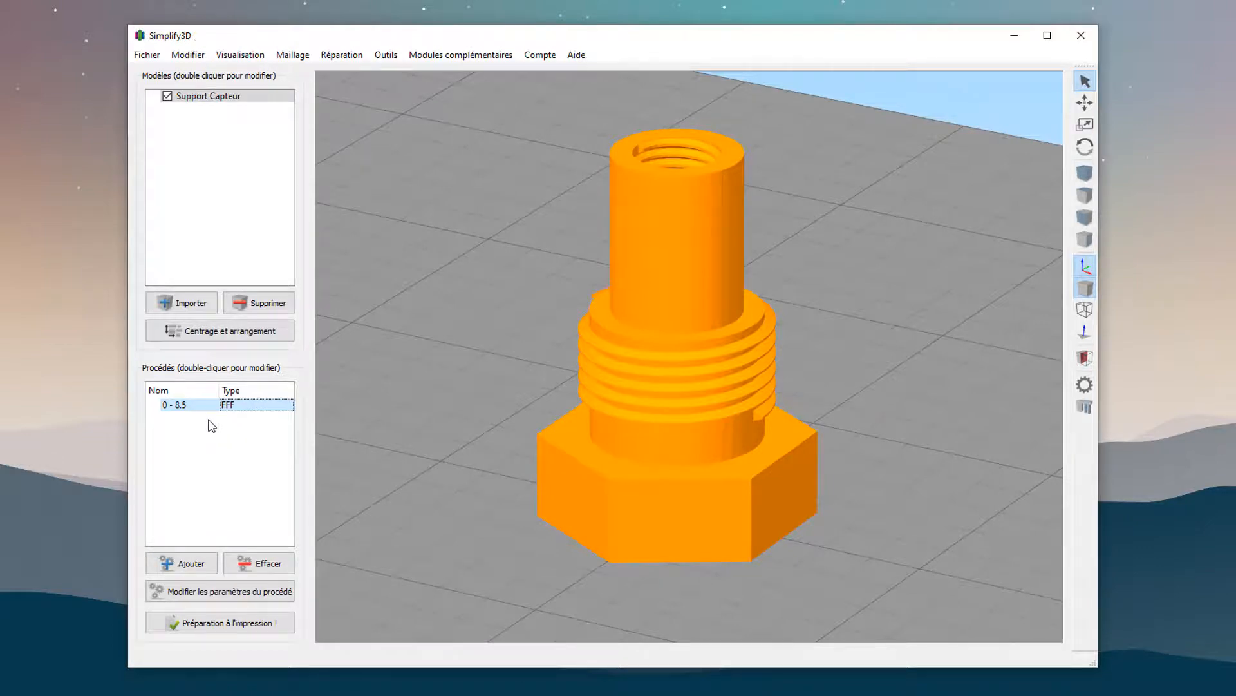
Duplicate the "0 - 8.5" process and rename the copy "8.5 - 20.5".
{"action": "left_click", "coordinate": [188, 405]}
{"action": "key", "text": "ctrl+v"}
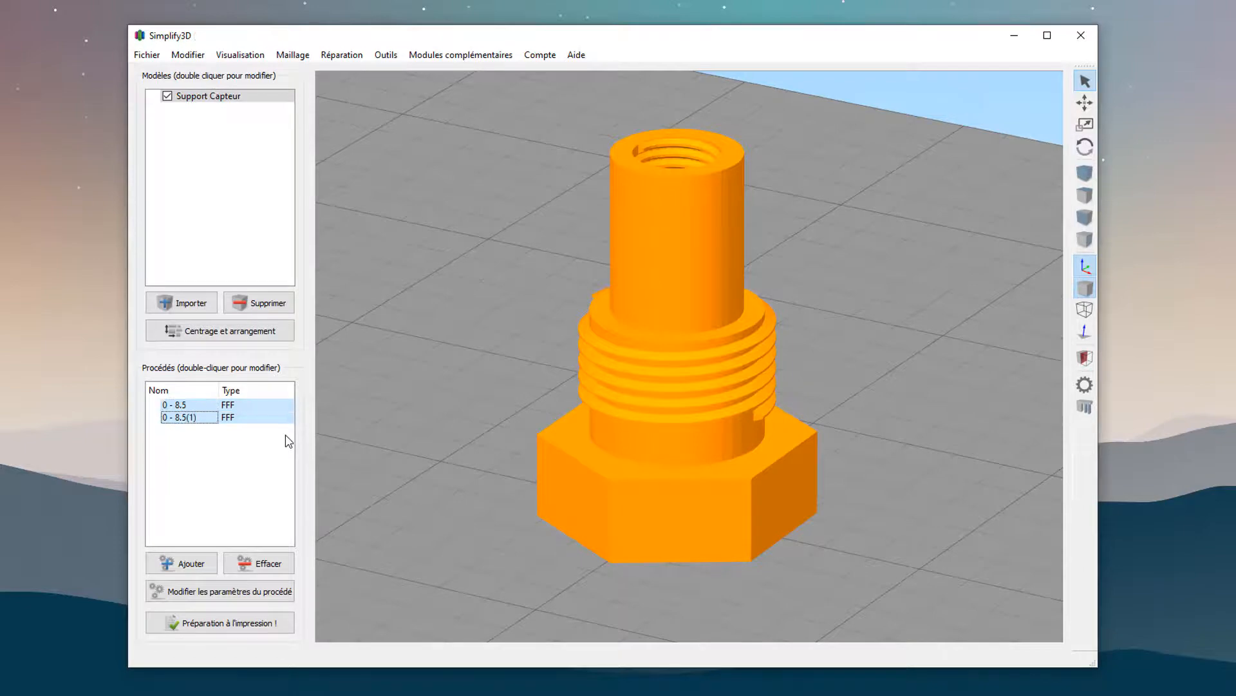
{"action": "left_click", "coordinate": [182, 422]}
{"action": "double_click", "coordinate": [185, 419]}
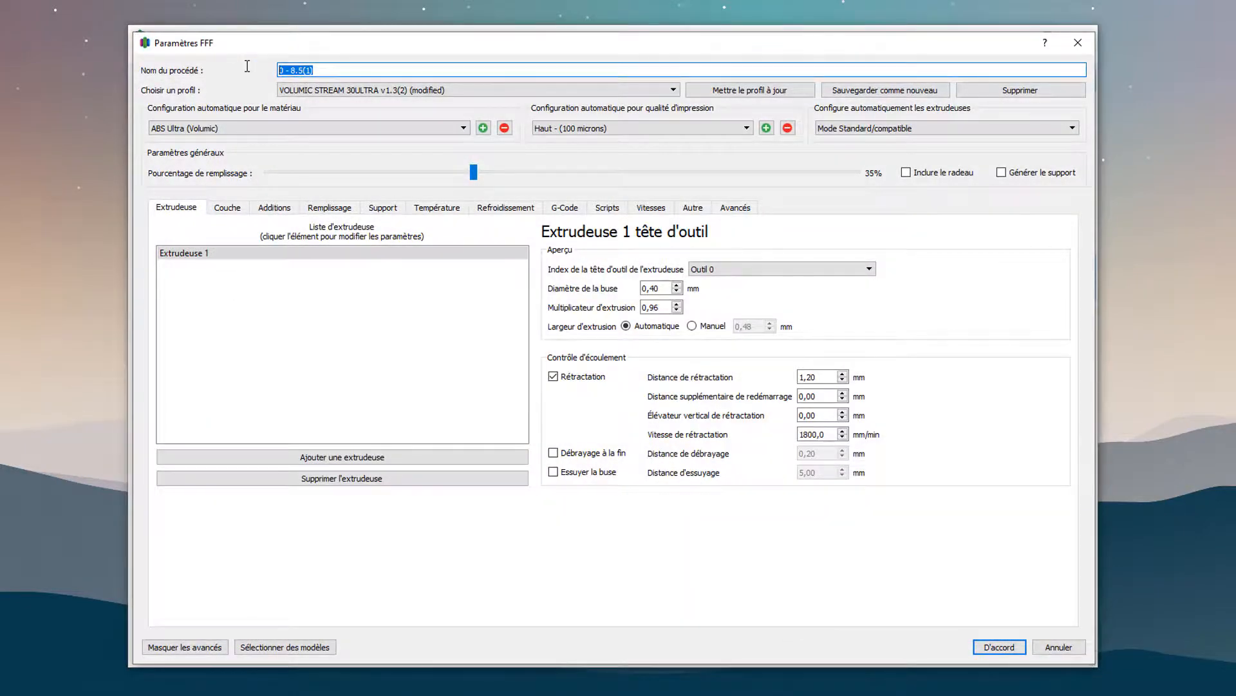
{"action": "type", "text": "8.5 - 20.5"}
Set the "8.5 - 20.5" process to start printing at 8,5 mm and stop at 20,5 mm.
{"action": "left_click", "coordinate": [739, 207]}
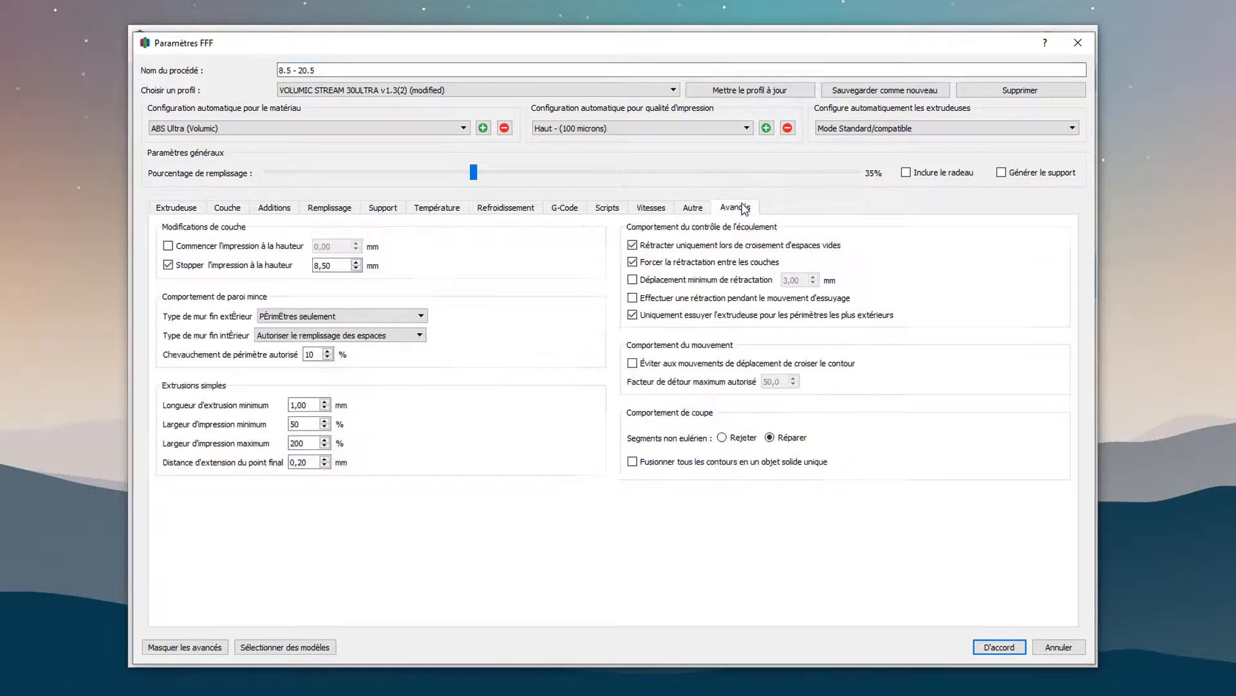
{"action": "left_click", "coordinate": [257, 247]}
{"action": "key", "text": "Tab"}
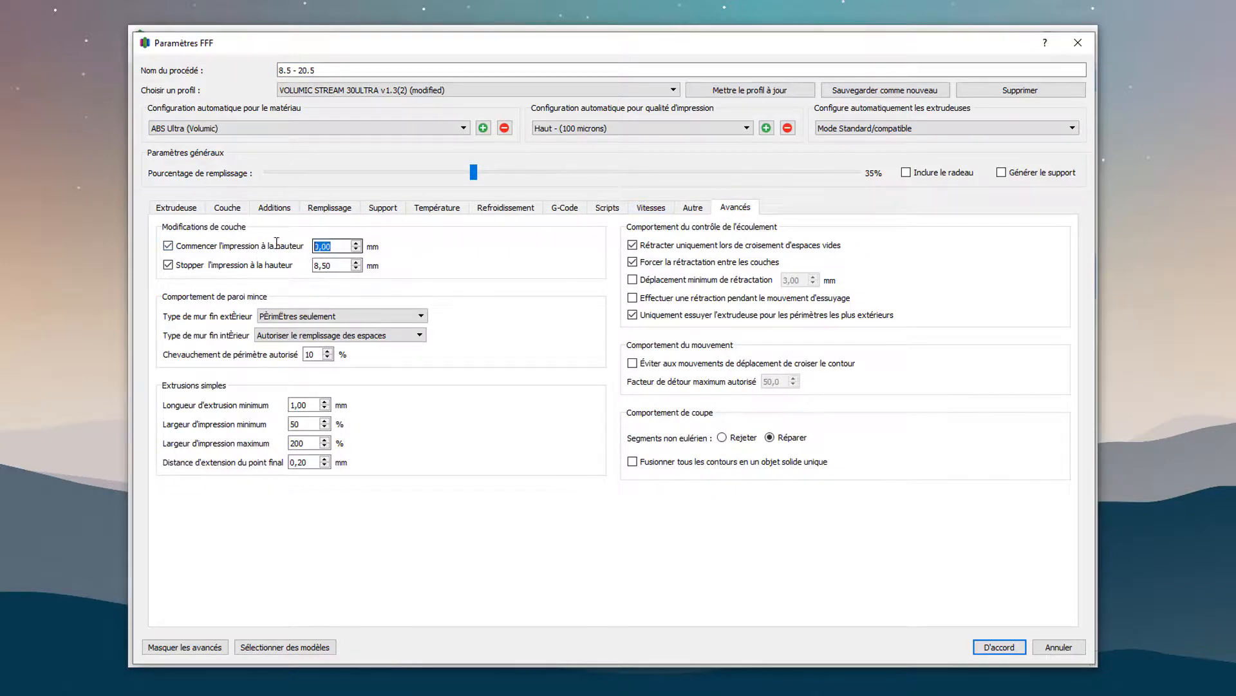
{"action": "type", "text": "8,5"}
{"action": "double_click", "coordinate": [337, 266]}
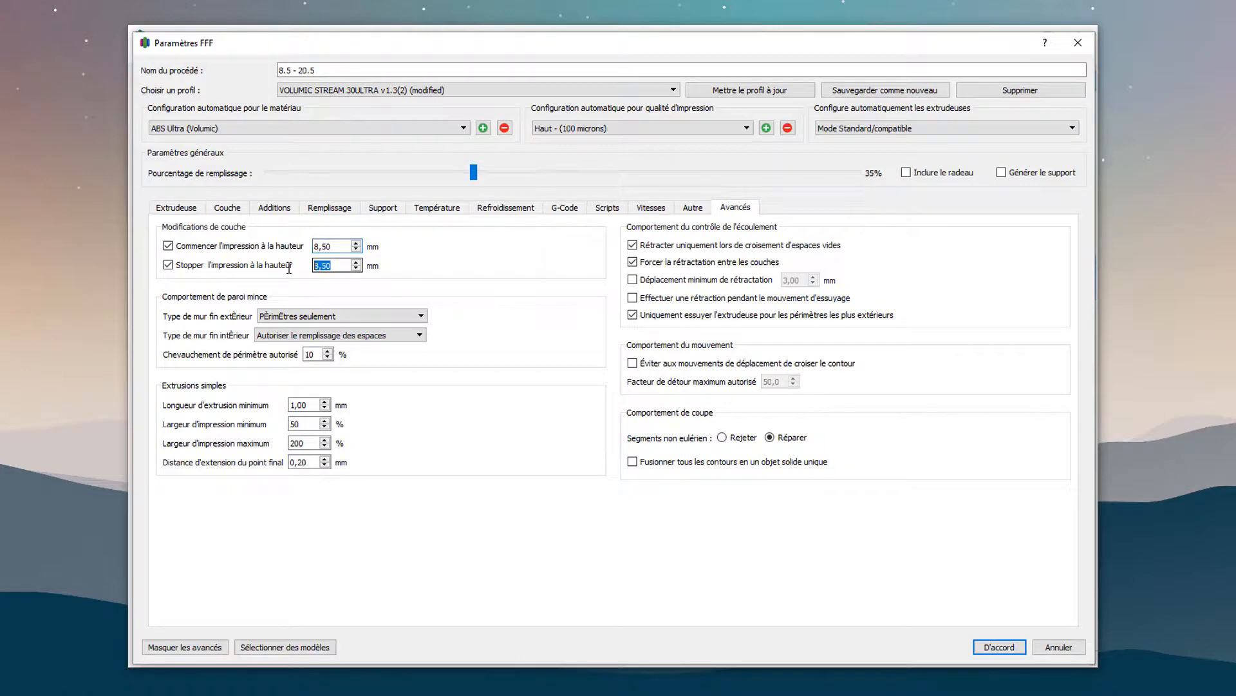
{"action": "type", "text": "20,5"}
{"action": "left_click", "coordinate": [992, 647]}
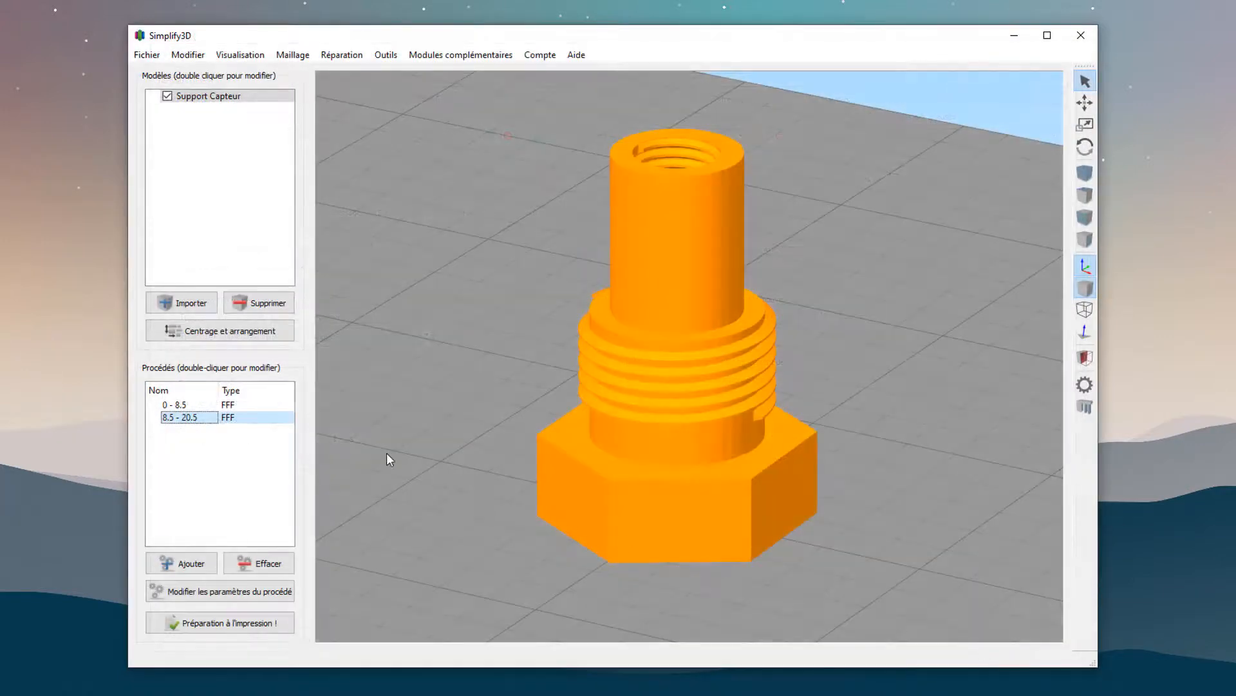
Duplicate the "8.5 - 20.5" process and rename the copy "20.5 +".
{"action": "key", "text": "ctrl+v"}
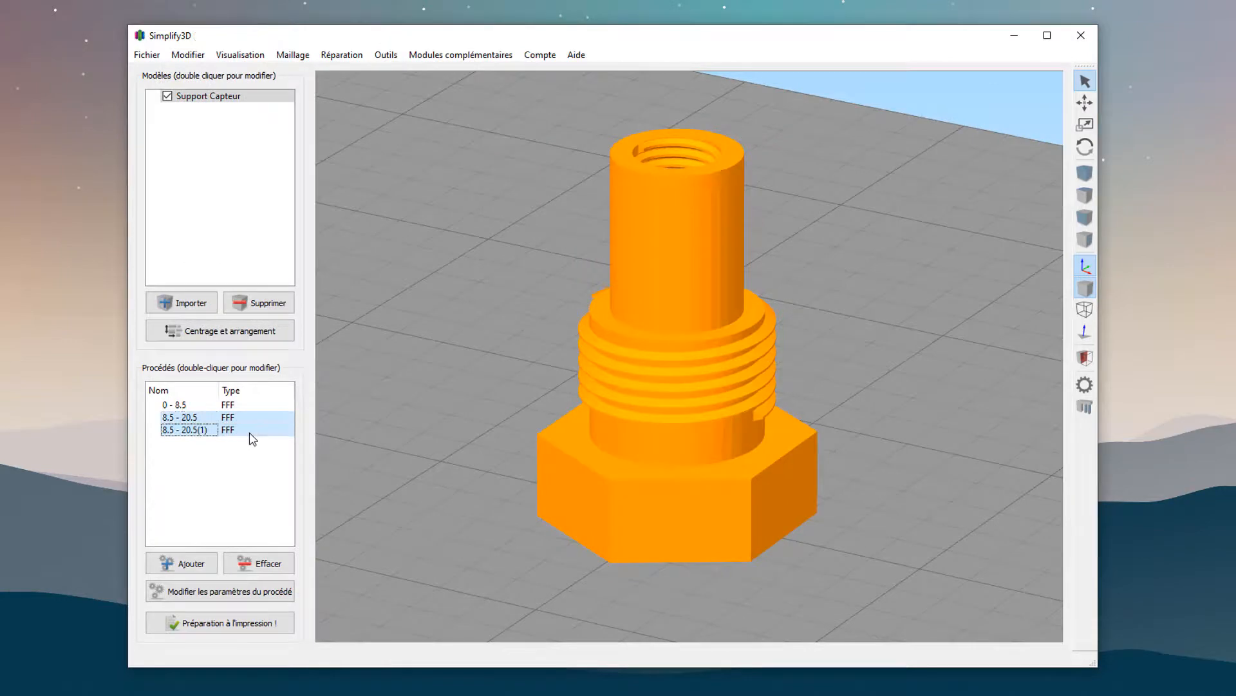
{"action": "double_click", "coordinate": [239, 431]}
{"action": "left_click_drag", "start_coordinate": [326, 70], "coordinate": [250, 37]}
{"action": "type", "text": "20"}
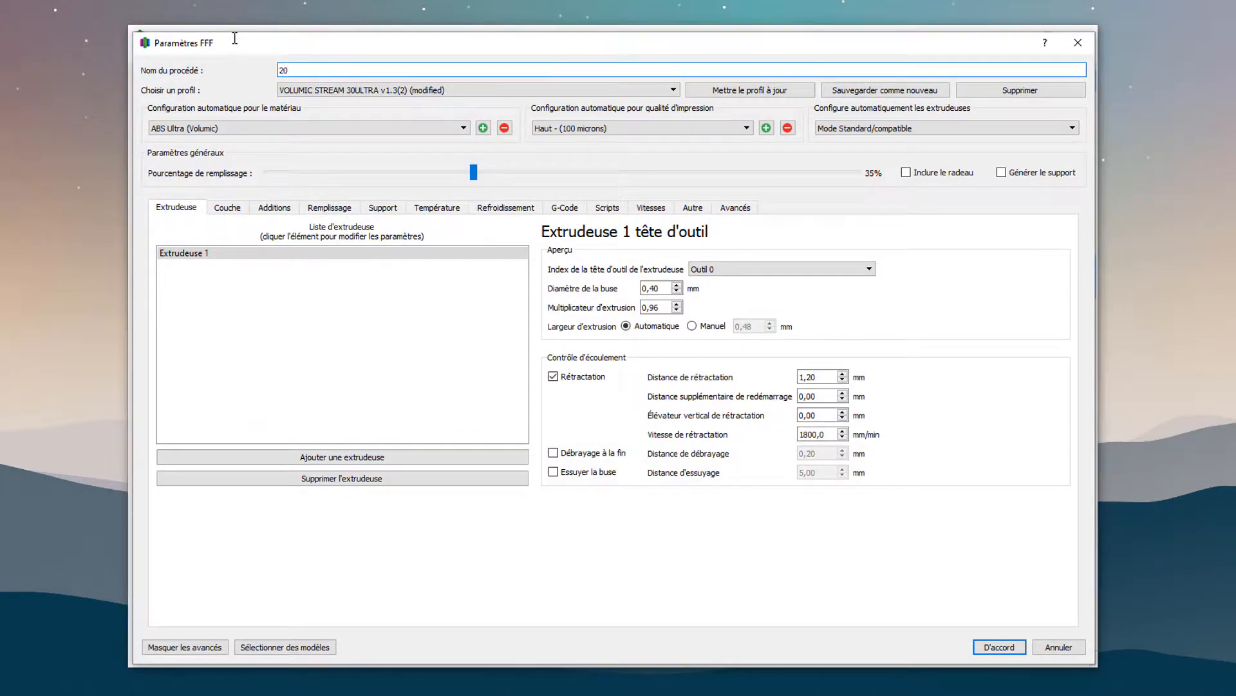
{"action": "type", "text": ".5 +"}
Disable the stop height of the "20.5 +" process and set its printing to start at 20,5 mm.
{"action": "left_click", "coordinate": [745, 207]}
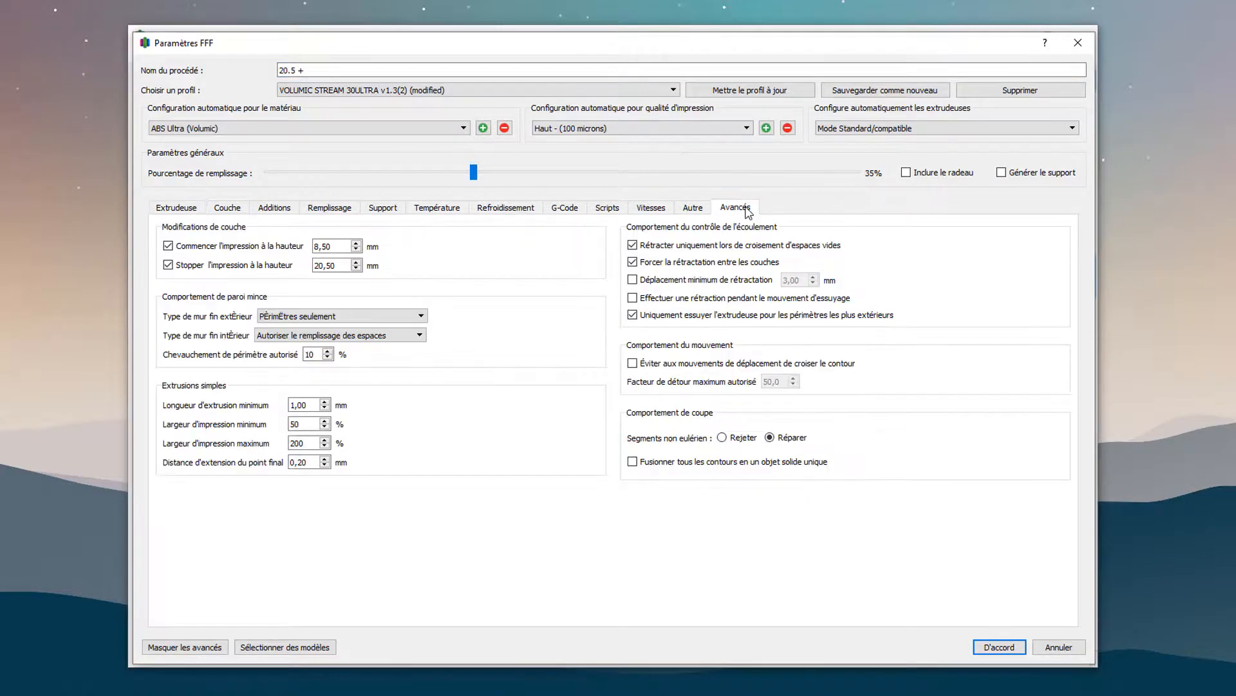
{"action": "left_click", "coordinate": [266, 266]}
{"action": "left_click_drag", "start_coordinate": [333, 246], "coordinate": [283, 242]}
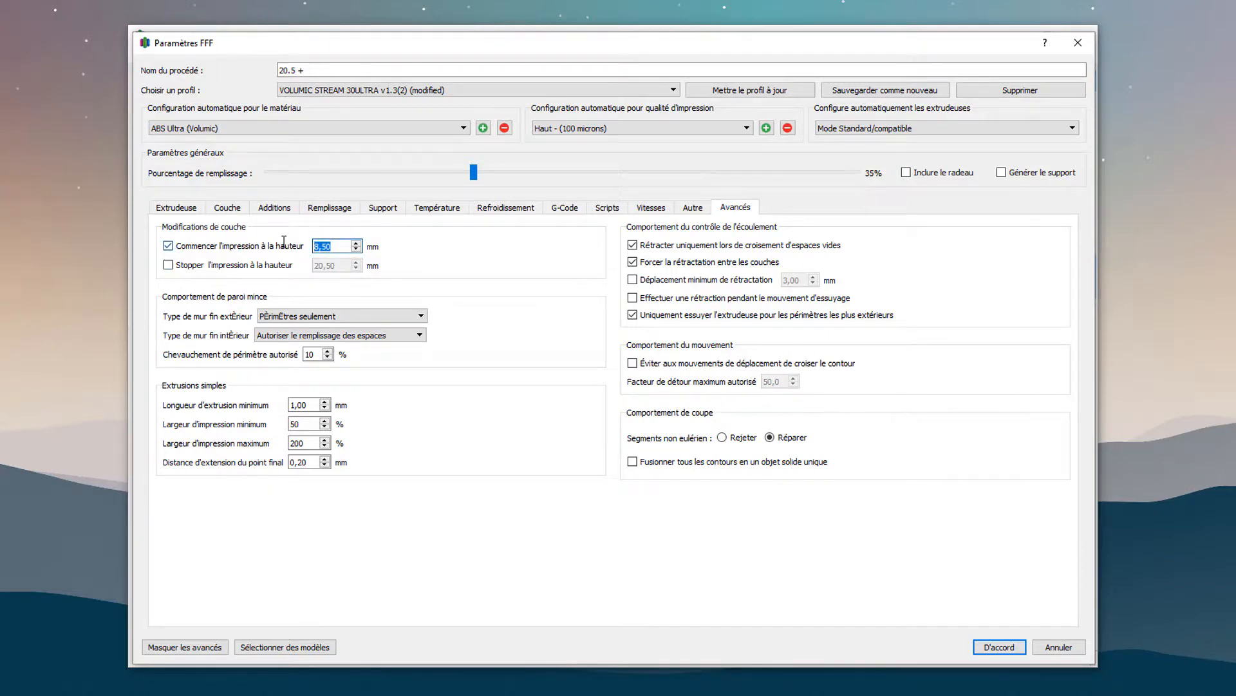
{"action": "type", "text": "20,5"}
{"action": "left_click", "coordinate": [999, 647]}
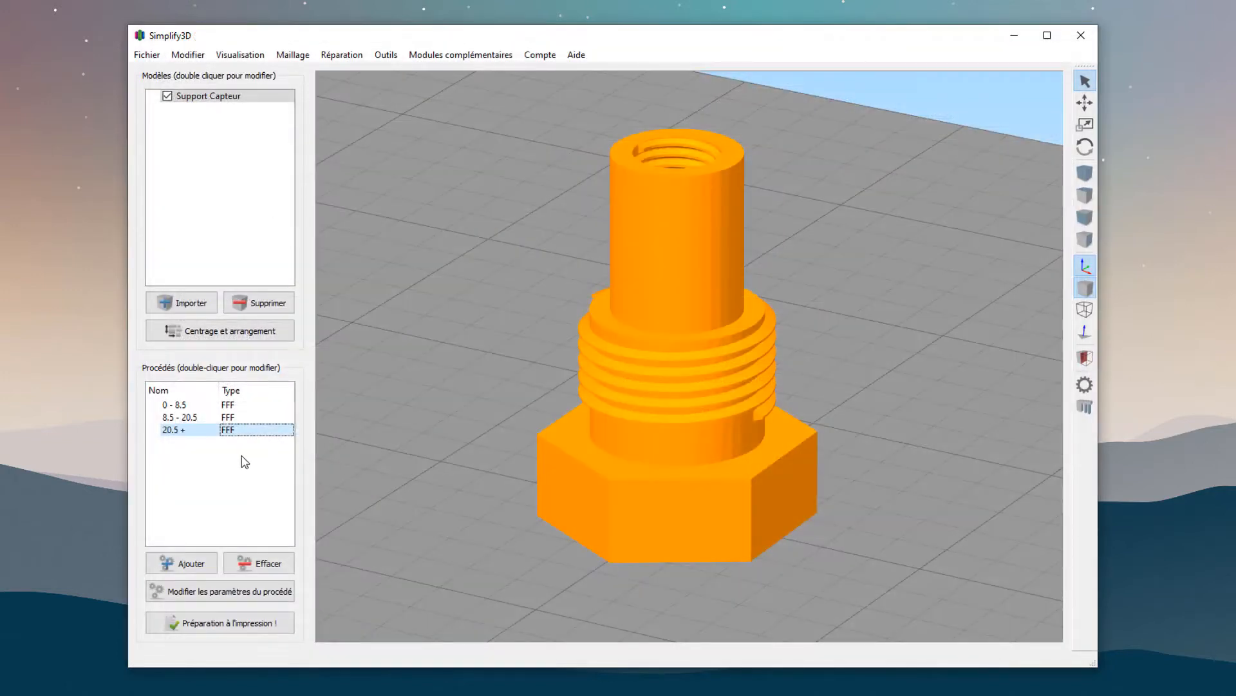